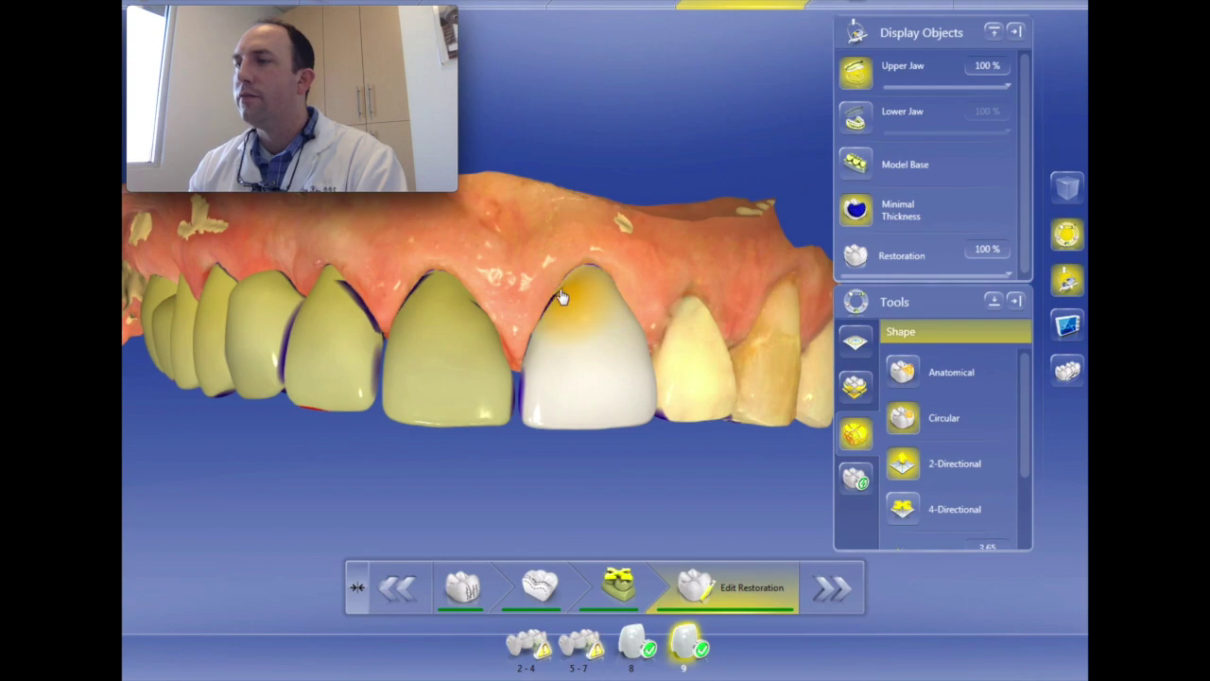
# - Rotate the upper jaw to a side view of the tooth 9 crown
pyautogui.moveTo(711, 319)
pyautogui.mouseDown(button='right')
pyautogui.moveTo(684, 340)
pyautogui.moveTo(661, 434)
pyautogui.moveTo(715, 338)
pyautogui.moveTo(650, 317)
pyautogui.moveTo(716, 322)
pyautogui.mouseUp(button='right')
# - Inspect crown 9 from left, frontal and palatal angles, then pick Smooth from the radial menu
pyautogui.scroll(3, 687, 341)
pyautogui.scroll(-3, 783, 448)
pyautogui.moveTo(783, 448); pyautogui.dragTo(452, 263, button='right')
pyautogui.moveTo(711, 272); pyautogui.dragTo(627, 319, button='right')
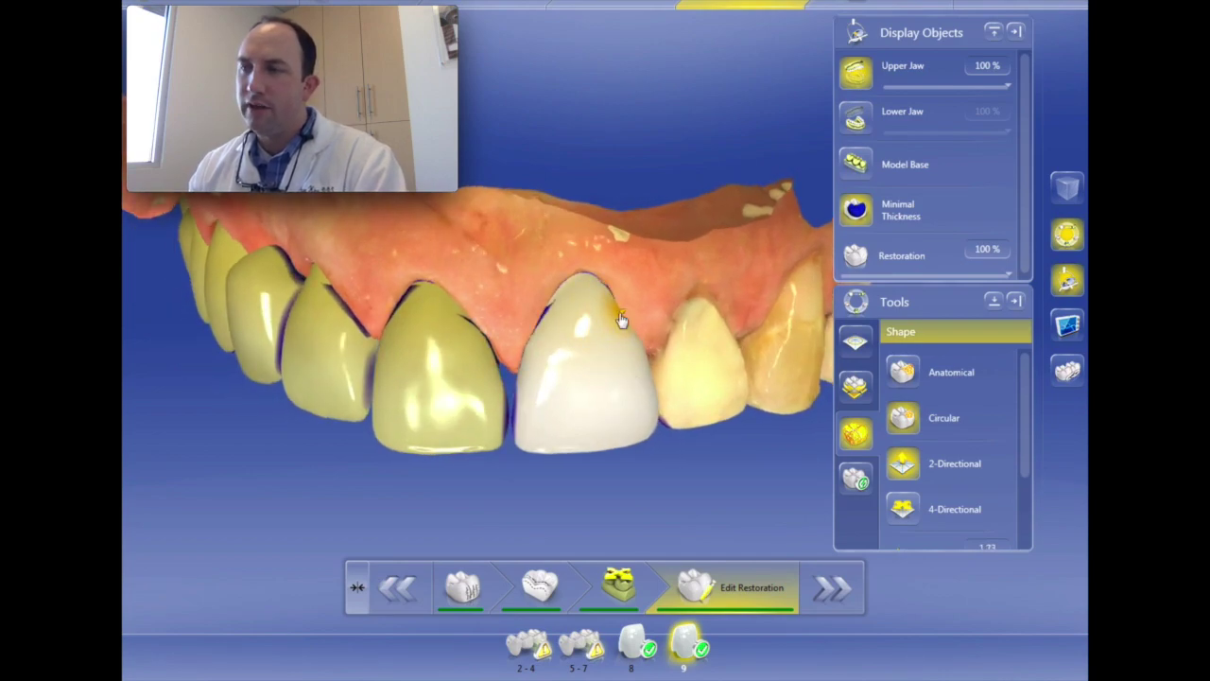
pyautogui.moveTo(714, 345); pyautogui.dragTo(675, 419, button='right')
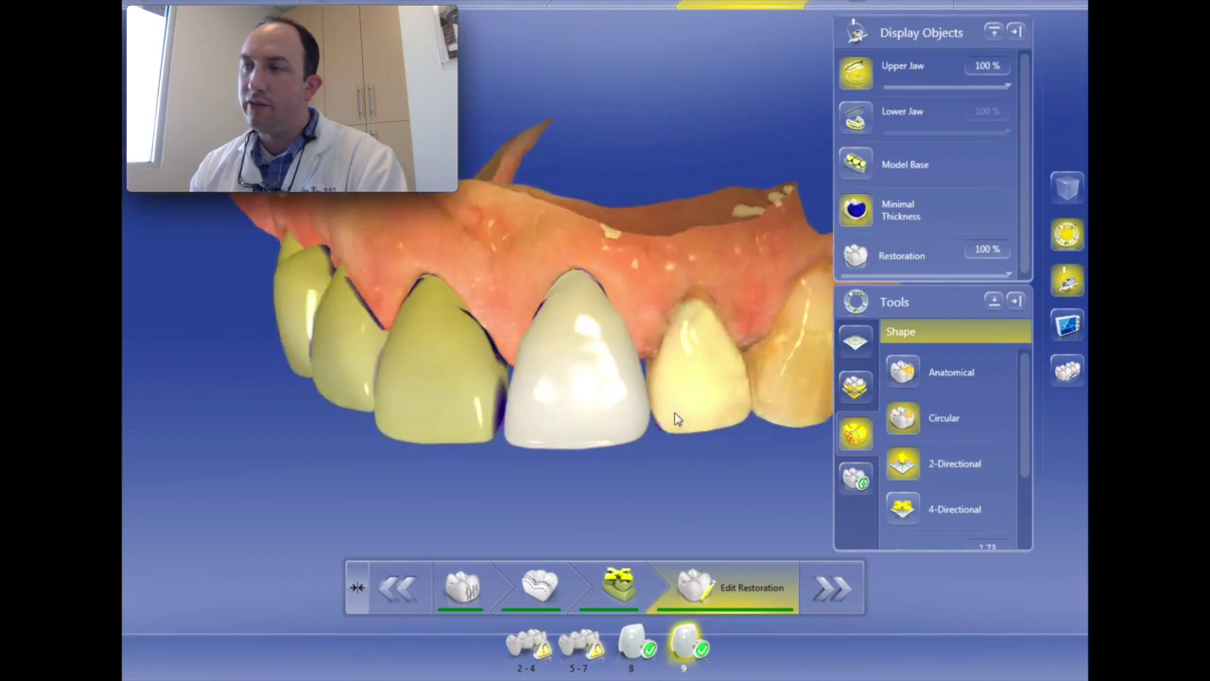
pyautogui.rightClick(627, 371)
pyautogui.click(623, 355)
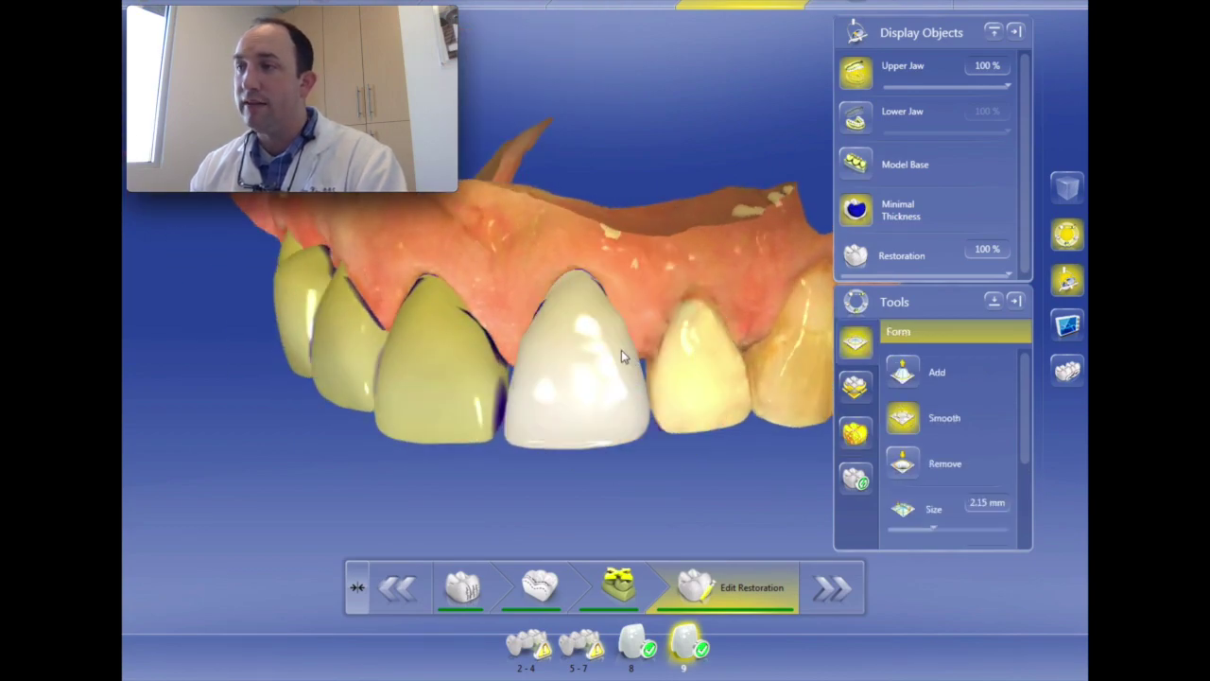
# - Raise the Smooth size to 3.55 mm and brush over the tooth 9 crown surface
pyautogui.scroll(5, 624, 345)
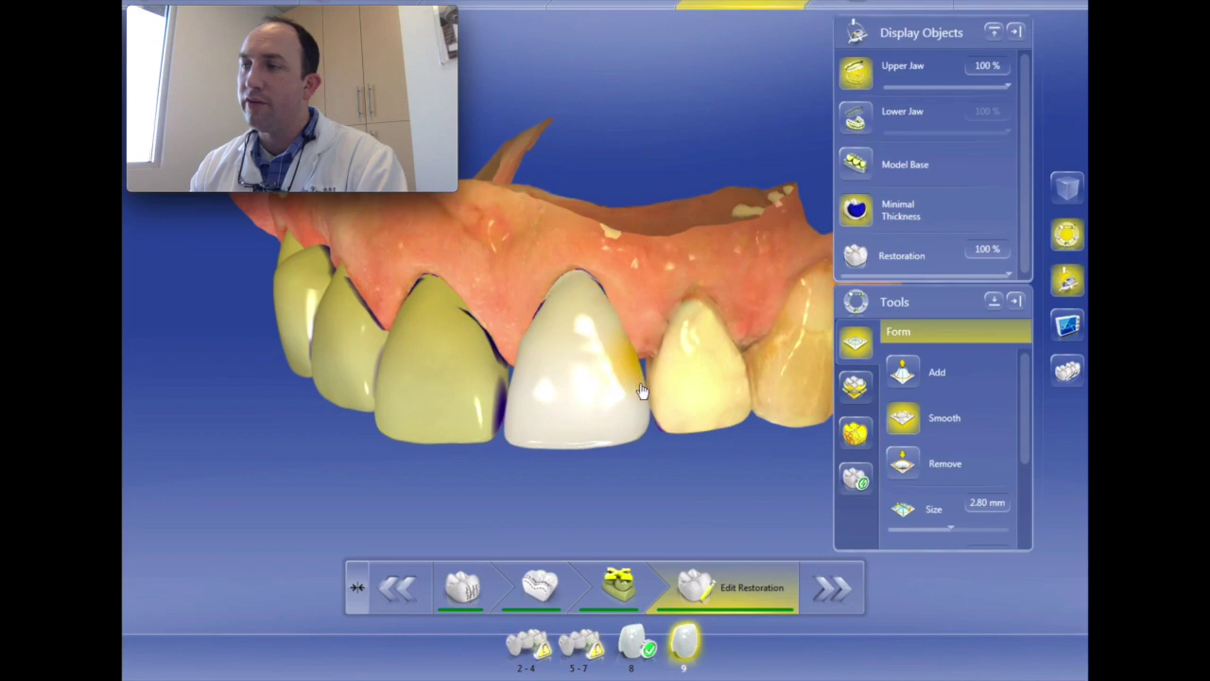
pyautogui.moveTo(492, 282)
pyautogui.mouseDown(button='right')
pyautogui.moveTo(717, 338)
pyautogui.moveTo(631, 215)
pyautogui.moveTo(500, 148)
pyautogui.mouseUp(button='right')
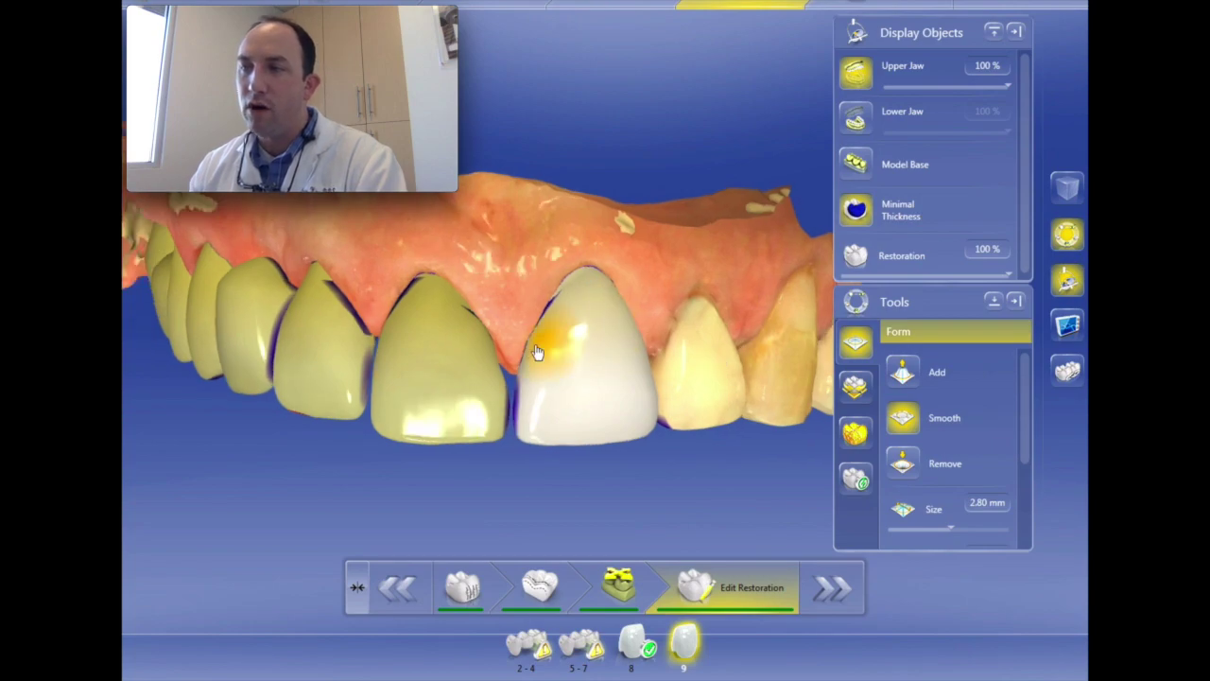
pyautogui.moveTo(708, 356)
pyautogui.mouseDown(button='right')
pyautogui.moveTo(674, 359)
pyautogui.moveTo(610, 331)
pyautogui.moveTo(551, 368)
pyautogui.mouseUp(button='right')
# - Check crown 9 from facial angles and expand bridge 5–7 into its individual teeth
pyautogui.moveTo(501, 243); pyautogui.dragTo(582, 425, button='right')
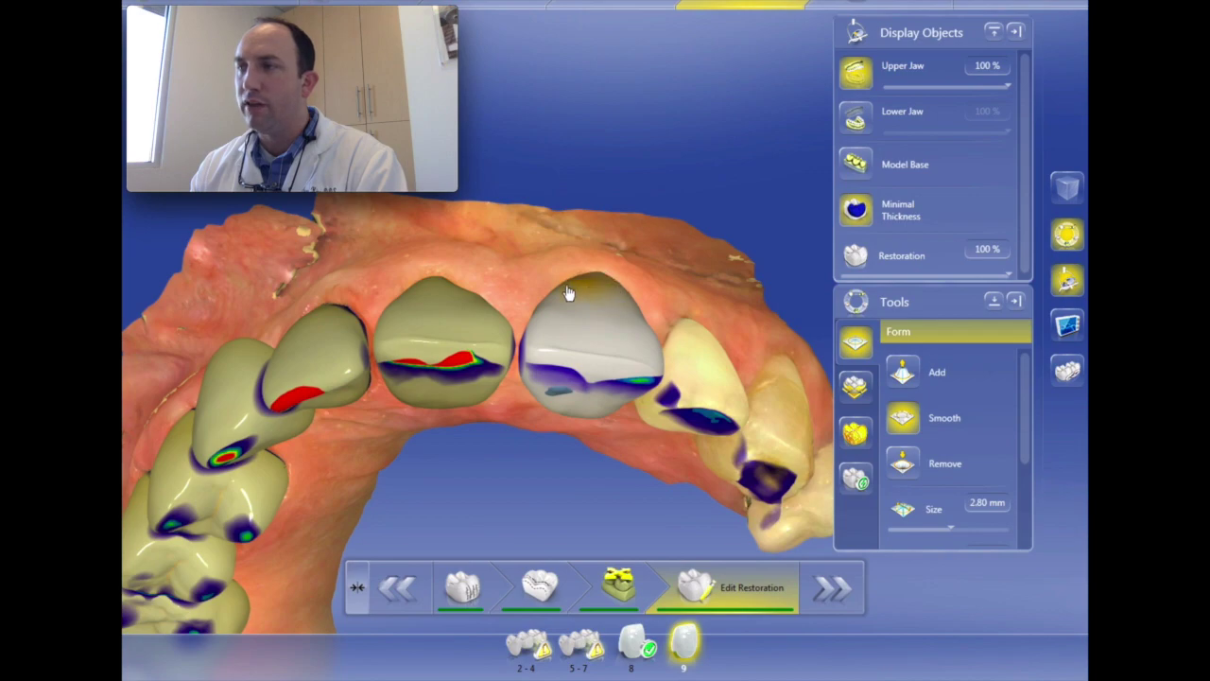
pyautogui.moveTo(653, 283); pyautogui.dragTo(608, 281, button='right')
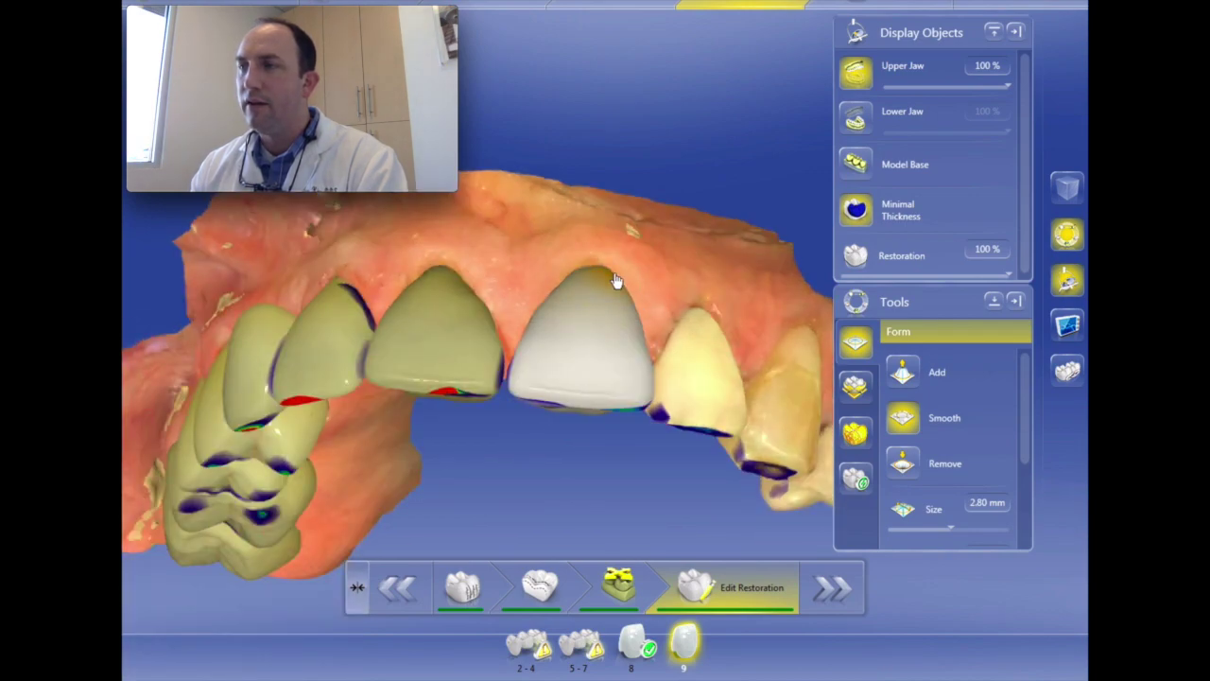
pyautogui.moveTo(687, 359); pyautogui.dragTo(563, 459, button='right')
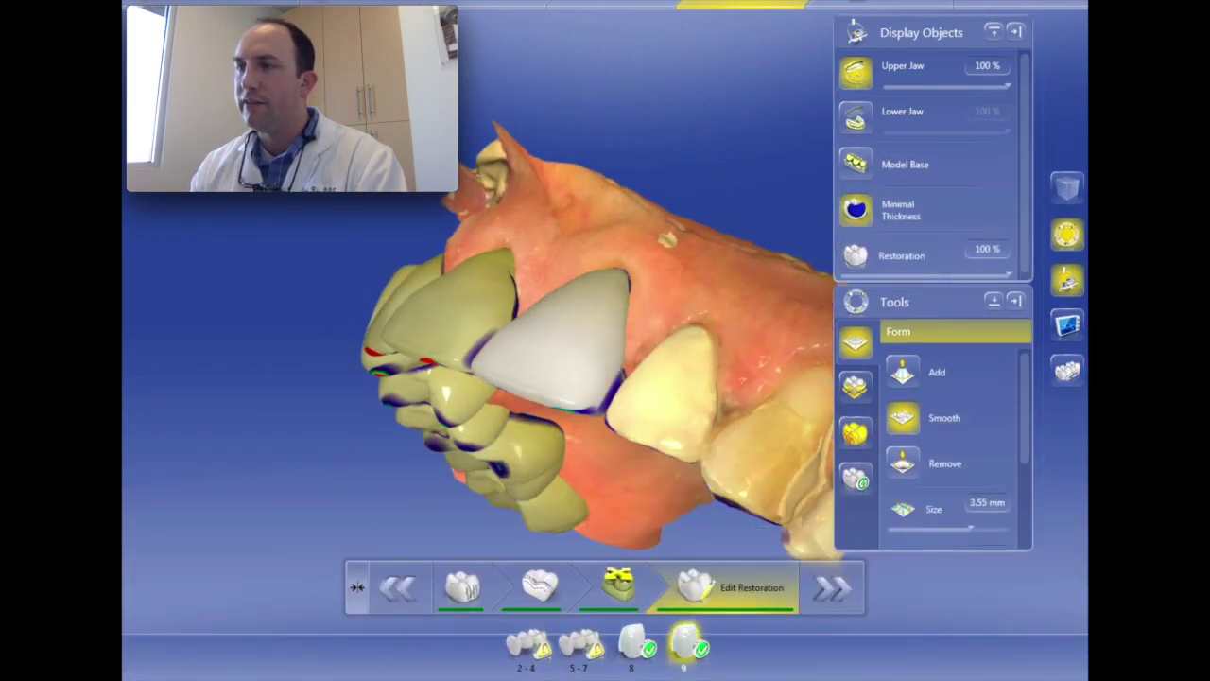
pyautogui.click(578, 645)
pyautogui.moveTo(580, 185); pyautogui.dragTo(562, 296, button='right')
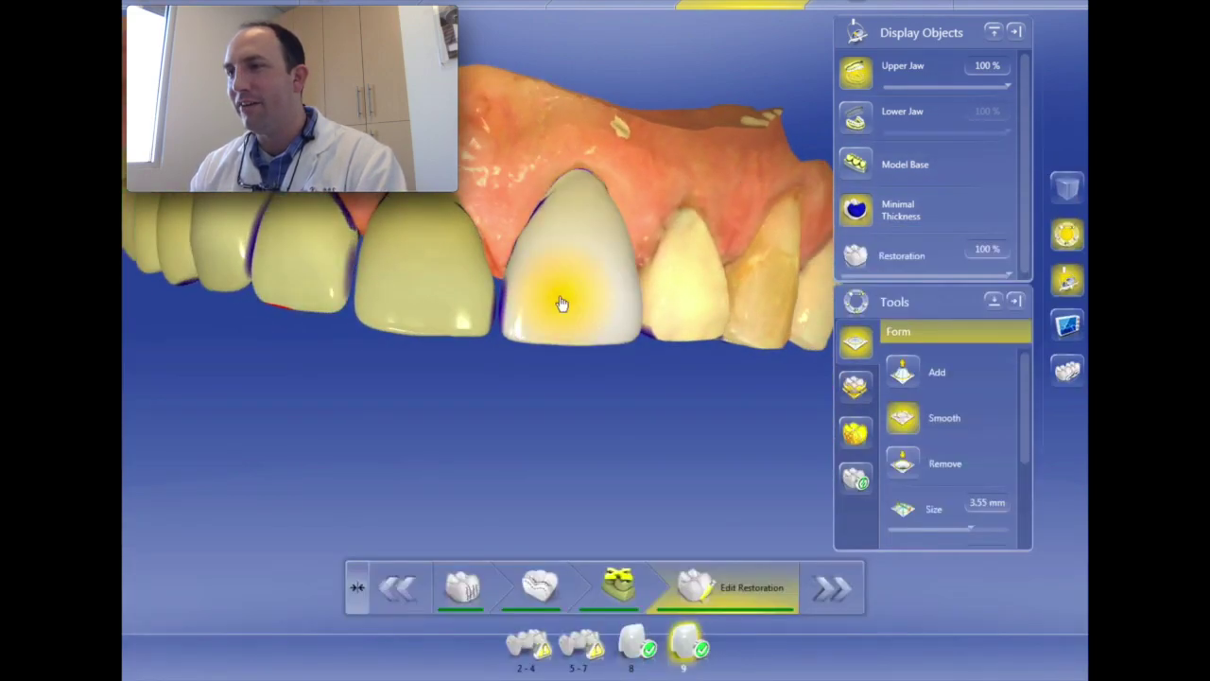
# - Make the tooth 8 crown active and rotate the jaw around it
pyautogui.click(430, 283)
pyautogui.moveTo(436, 419)
pyautogui.mouseDown(button='right')
pyautogui.moveTo(666, 380)
pyautogui.moveTo(422, 384)
pyautogui.moveTo(419, 404)
pyautogui.mouseUp(button='right')
pyautogui.moveTo(539, 505); pyautogui.dragTo(510, 397, button='right')
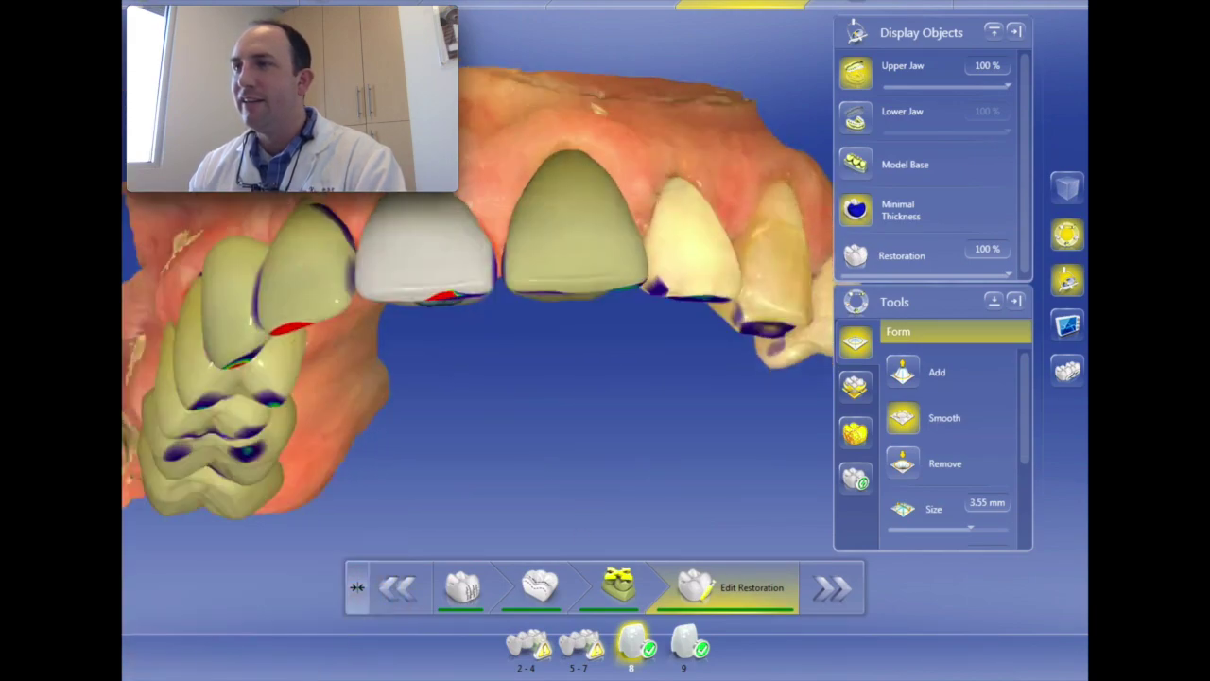
# - Reshape the tooth 8 crown with the Circular shape tool, checking contact colours occlusally
pyautogui.rightClick(467, 236)
pyautogui.click(440, 218)
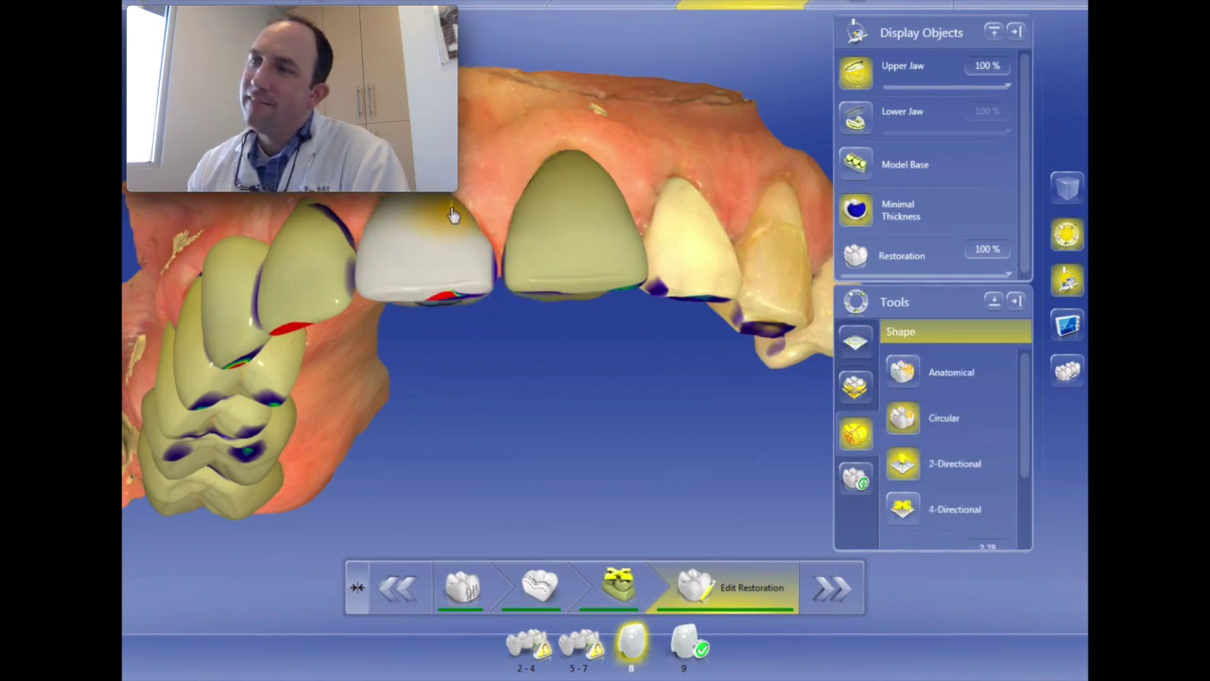
pyautogui.moveTo(442, 393); pyautogui.dragTo(463, 283, button='middle')
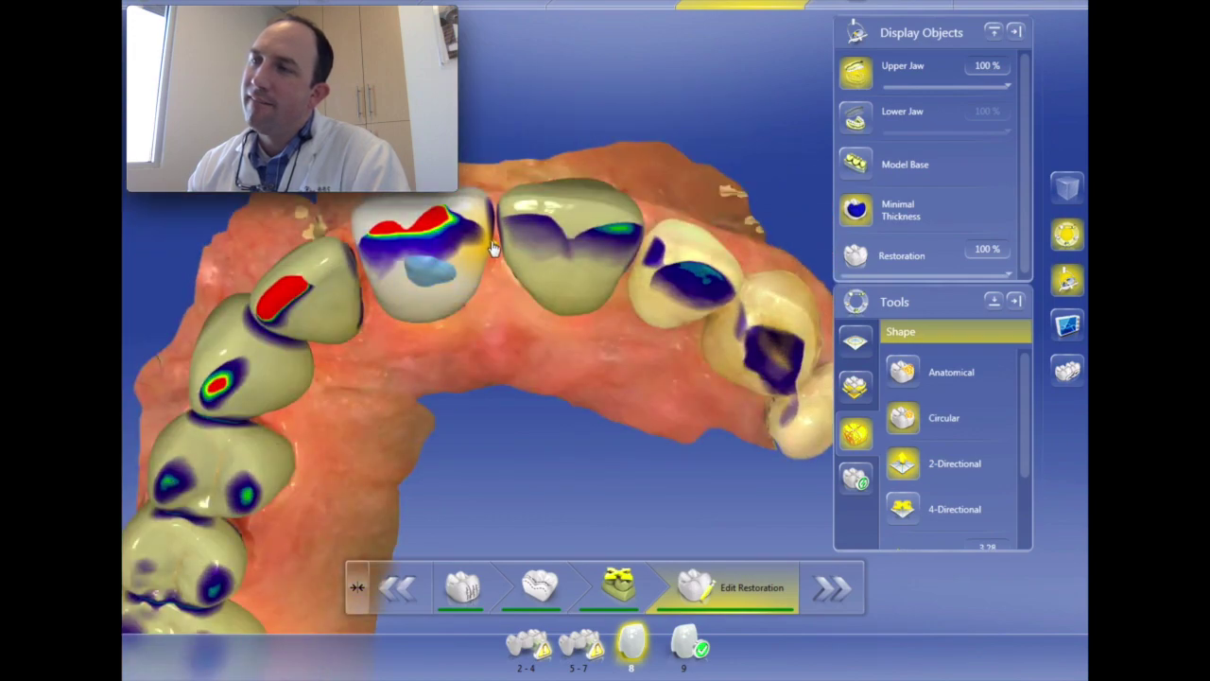
pyautogui.moveTo(490, 246)
pyautogui.mouseDown(button='middle')
pyautogui.moveTo(493, 360)
pyautogui.moveTo(482, 268)
pyautogui.mouseUp(button='middle')
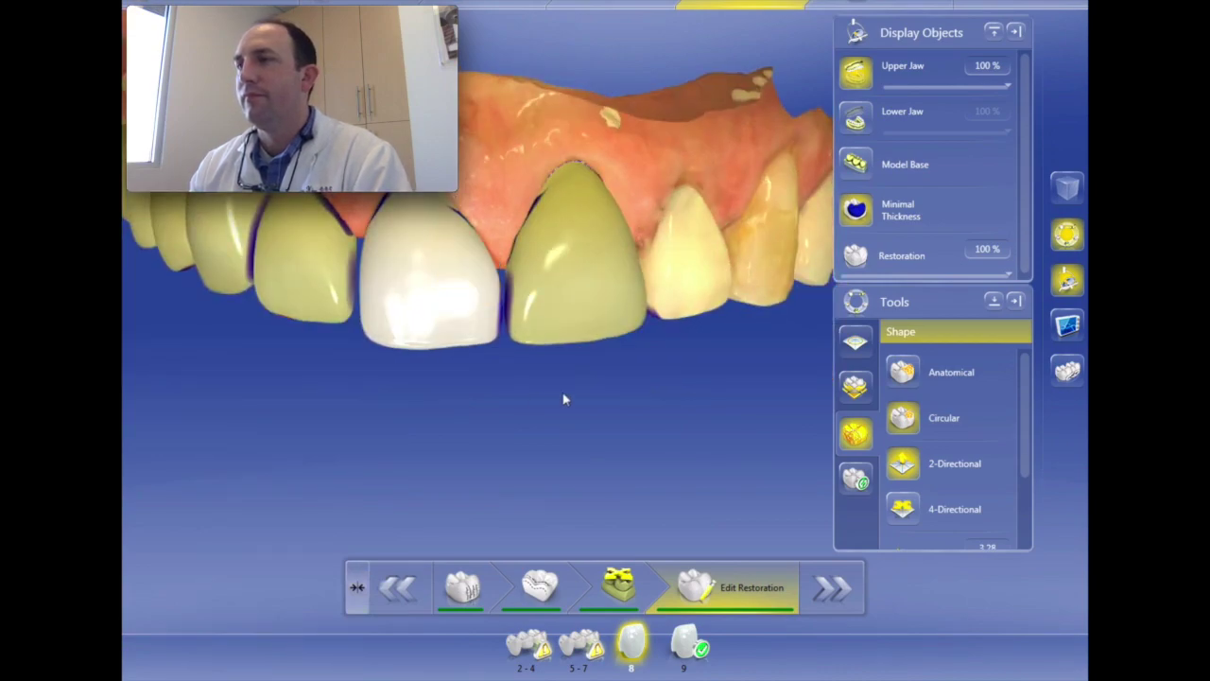
pyautogui.moveTo(565, 400); pyautogui.dragTo(540, 395, button='middle')
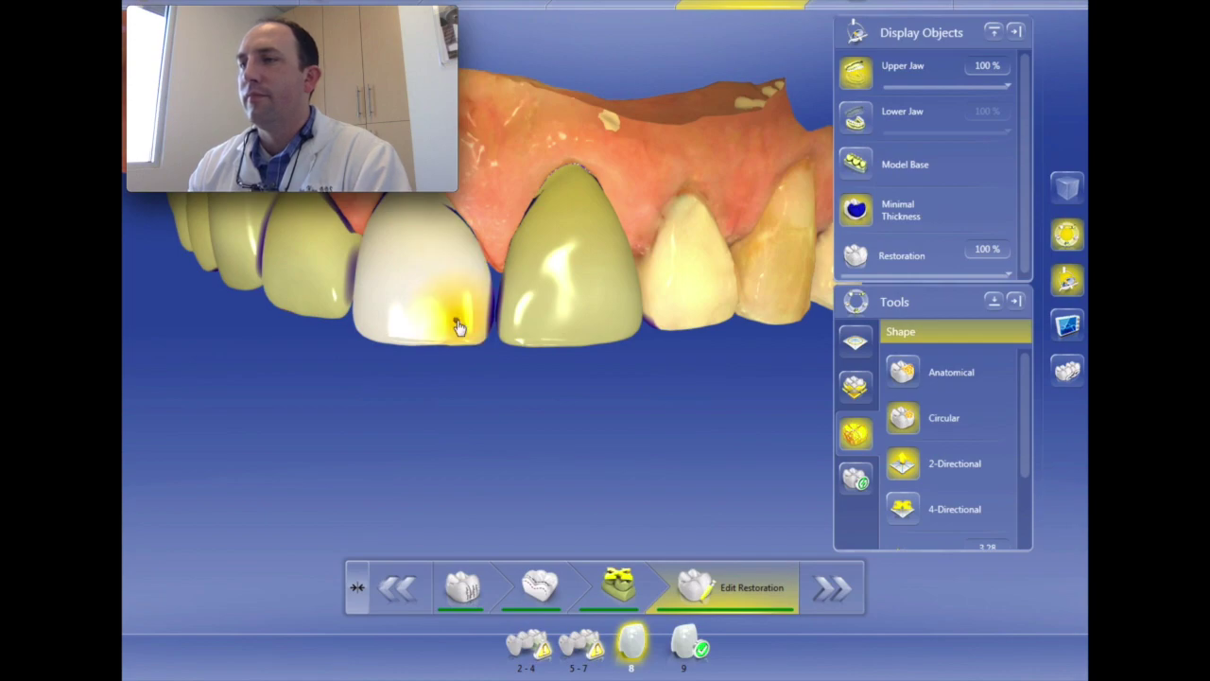
pyautogui.moveTo(457, 424); pyautogui.dragTo(446, 255, button='middle')
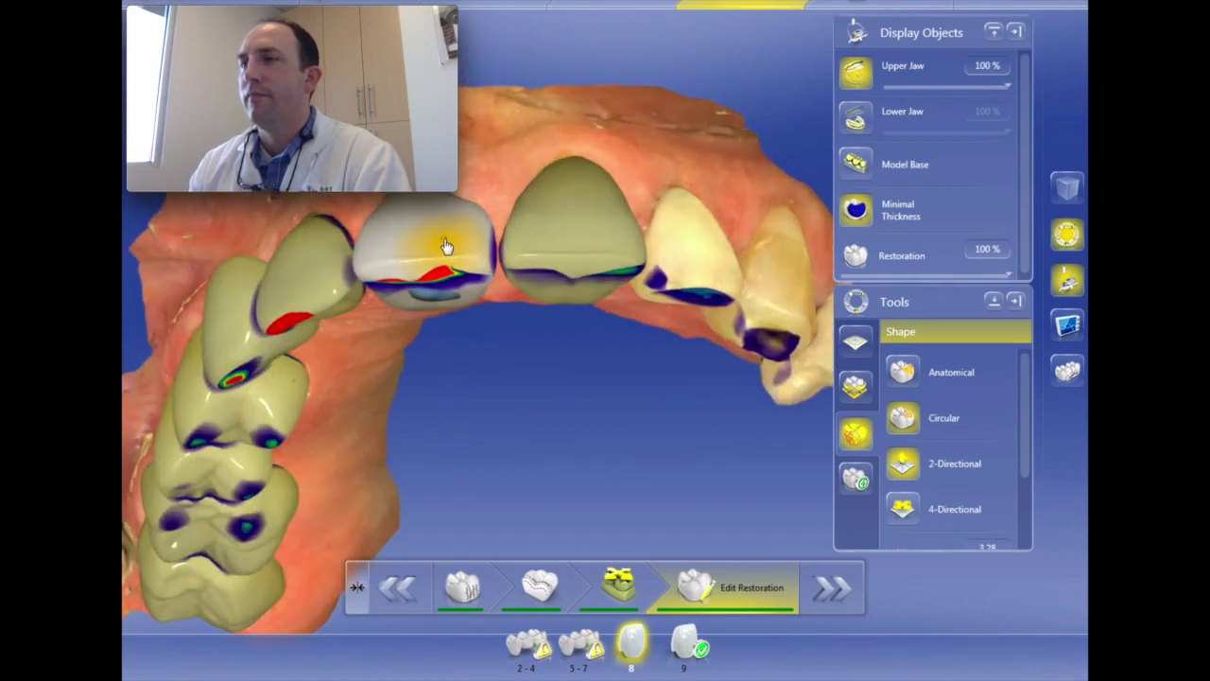
pyautogui.moveTo(473, 161); pyautogui.dragTo(513, 163, button='middle')
# - Alternate between crowns 9 and 8, comparing them from palatal and labial views
pyautogui.click(518, 215)
pyautogui.moveTo(514, 222); pyautogui.dragTo(691, 310, button='middle')
pyautogui.moveTo(491, 425); pyautogui.dragTo(502, 203, button='middle')
pyautogui.click(501, 203)
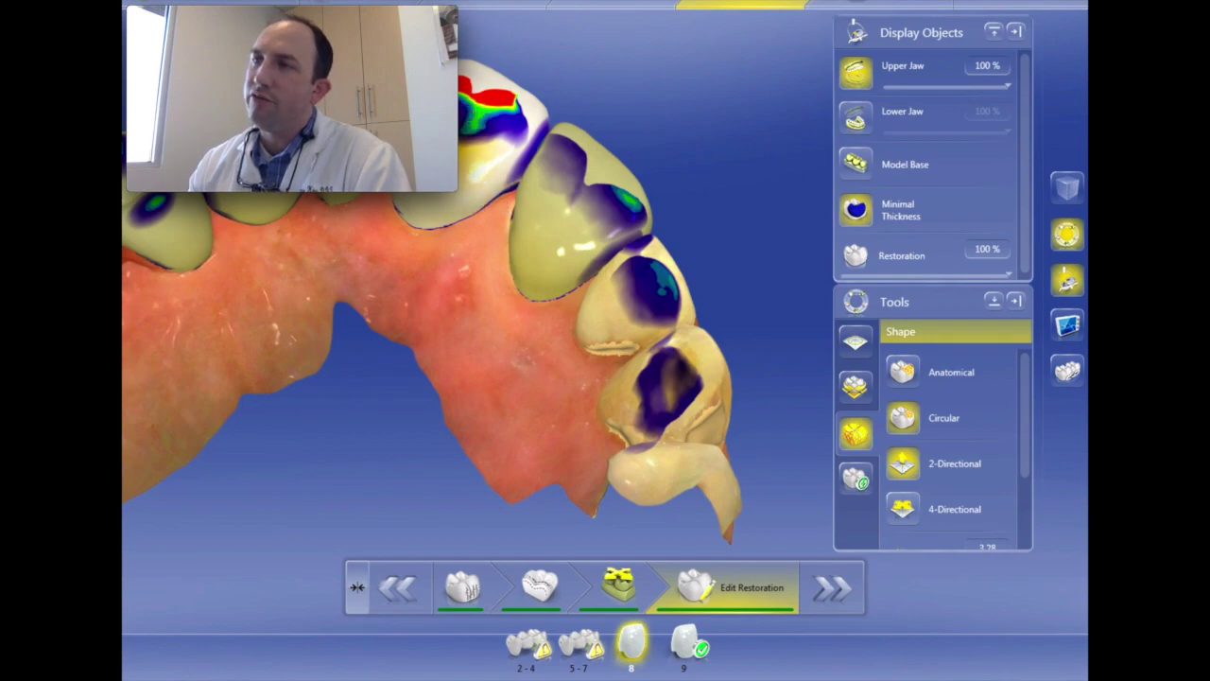
pyautogui.moveTo(599, 97); pyautogui.dragTo(400, 292, button='middle')
pyautogui.moveTo(697, 344); pyautogui.dragTo(640, 337, button='middle')
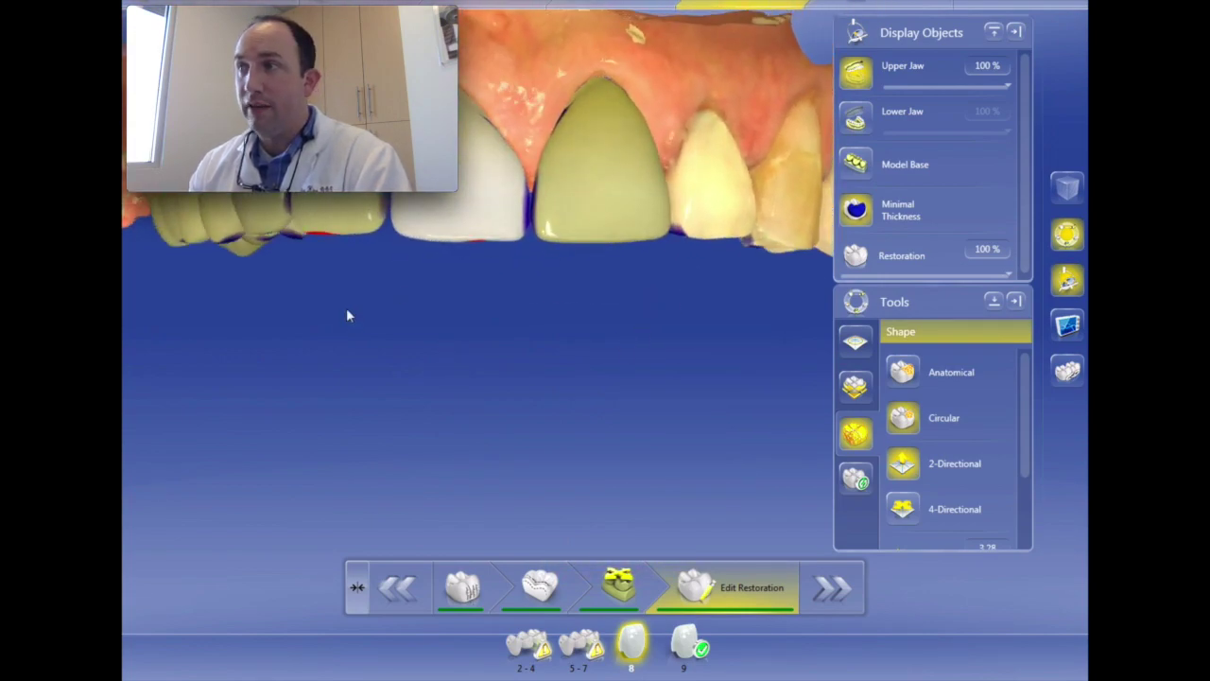
pyautogui.scroll(5, 489, 313)
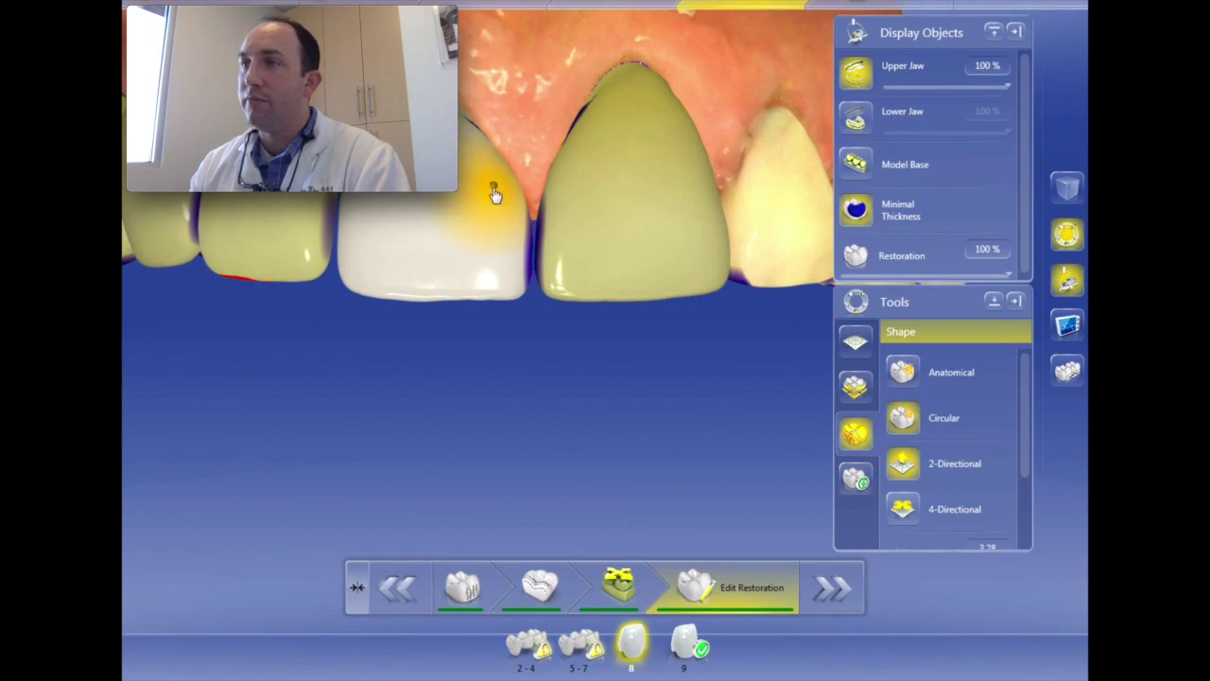
pyautogui.click(533, 225)
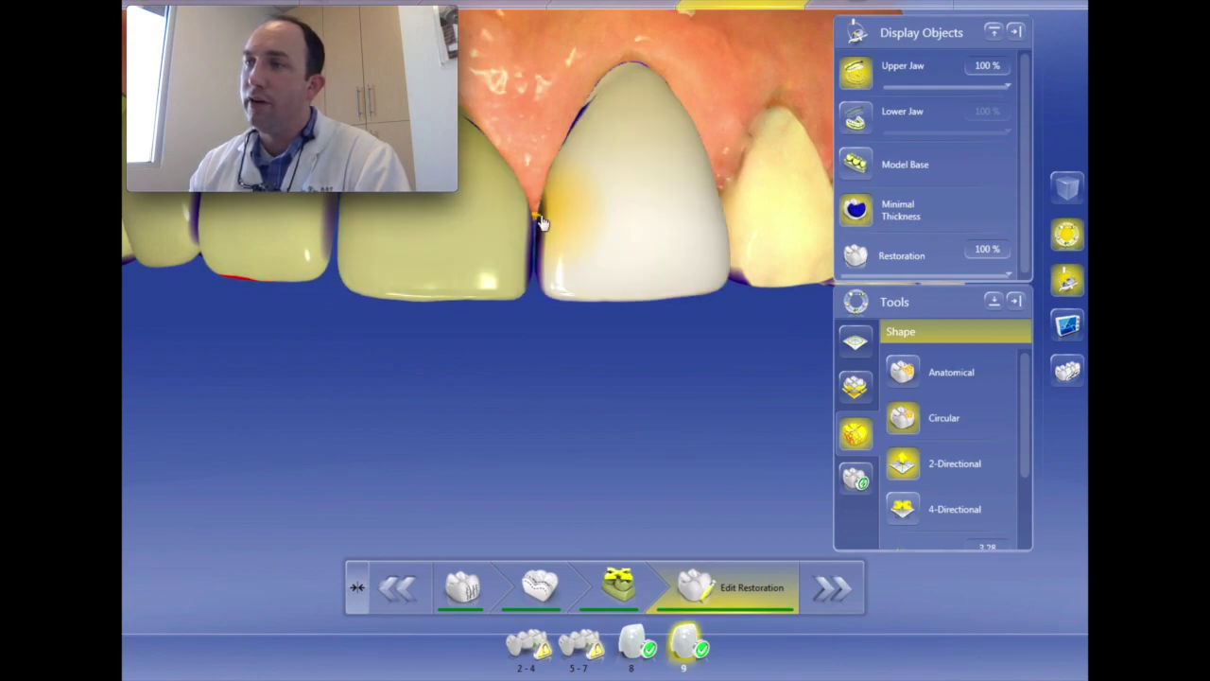
pyautogui.click(526, 296)
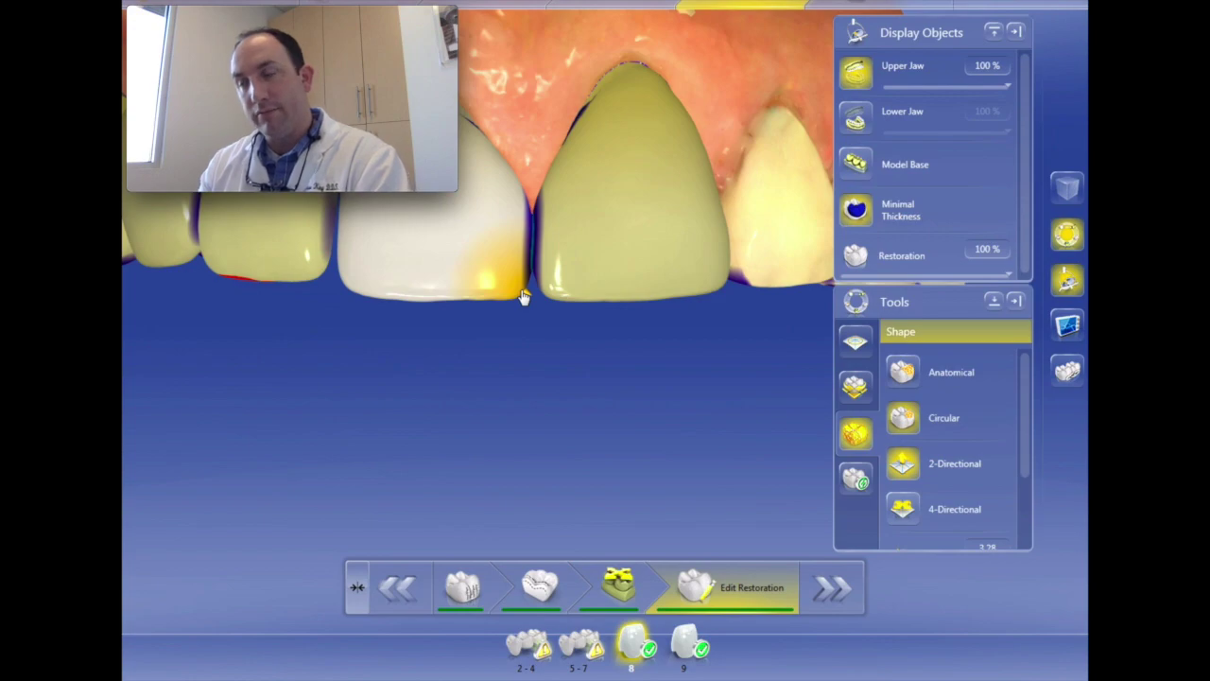
# - Compare crowns 9 and 8, orbiting the arch to occlusal, side and underside views
pyautogui.moveTo(530, 380); pyautogui.dragTo(553, 203, button='right')
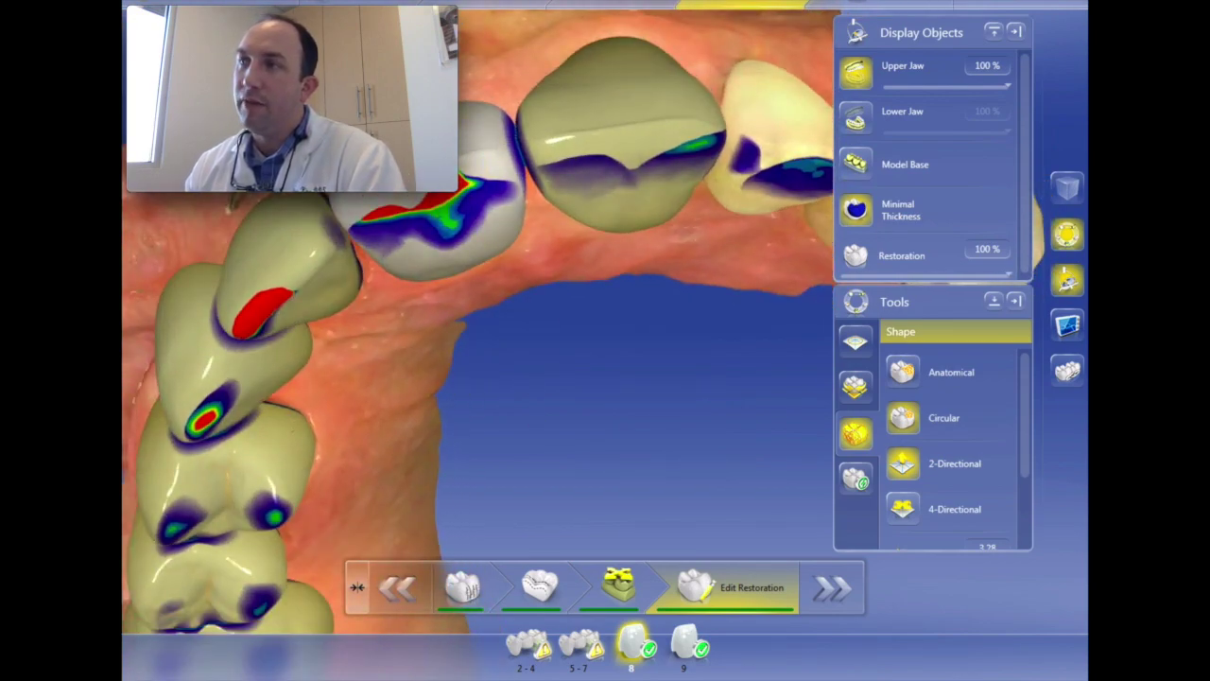
pyautogui.click(627, 62)
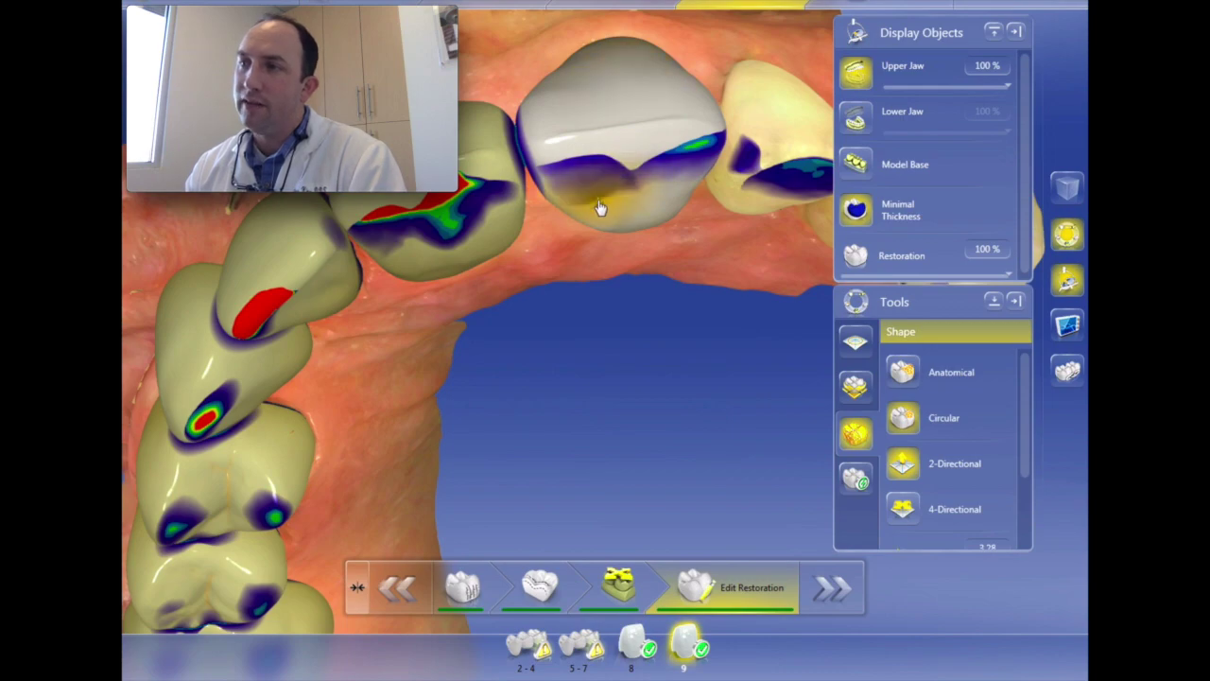
pyautogui.click(459, 208)
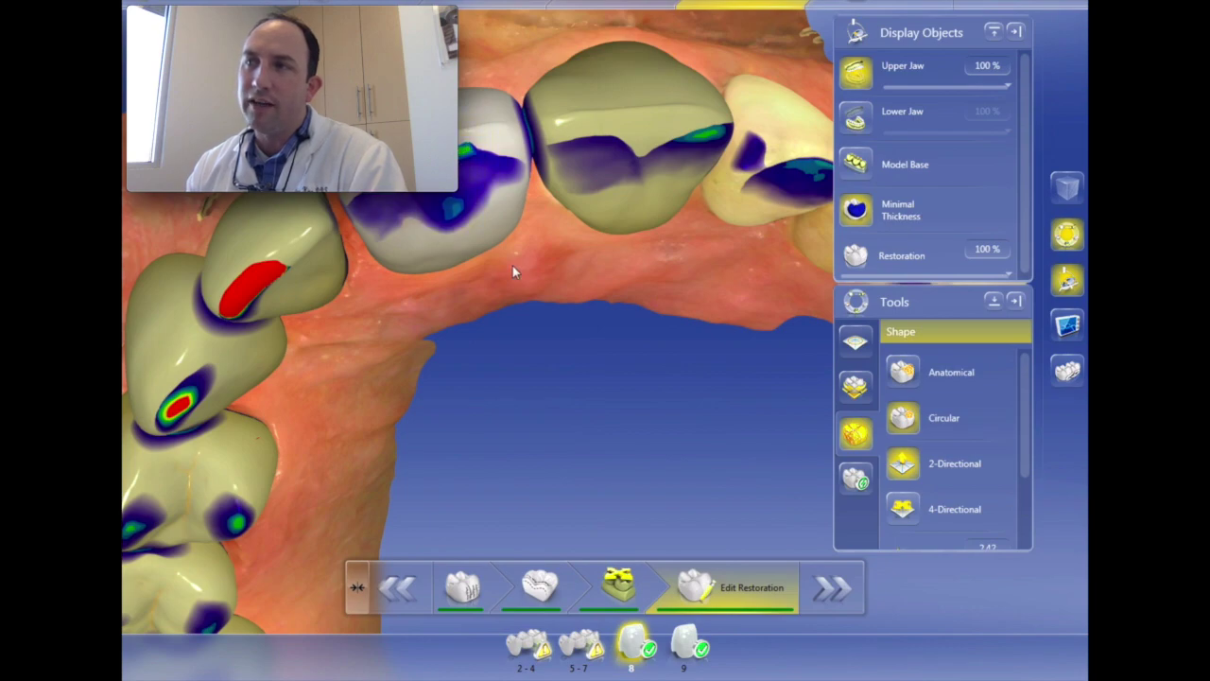
pyautogui.moveTo(513, 273); pyautogui.dragTo(614, 293, button='middle')
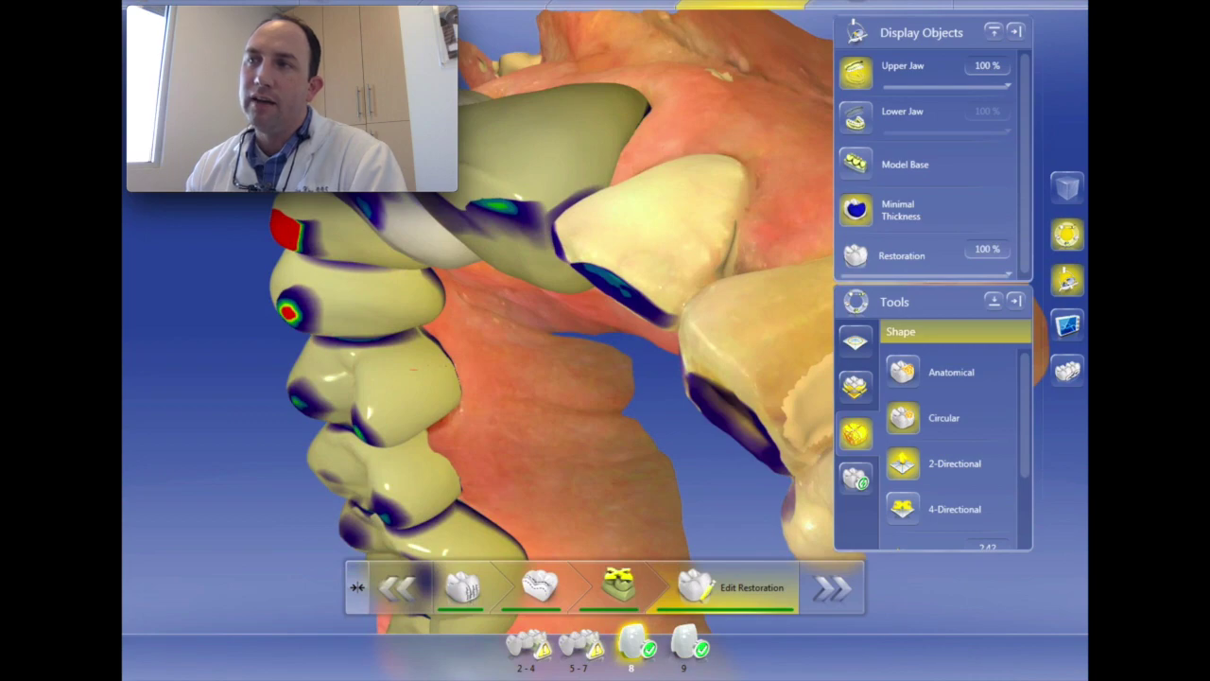
pyautogui.moveTo(567, 378); pyautogui.dragTo(492, 321, button='middle')
pyautogui.scroll(2, 473, 312)
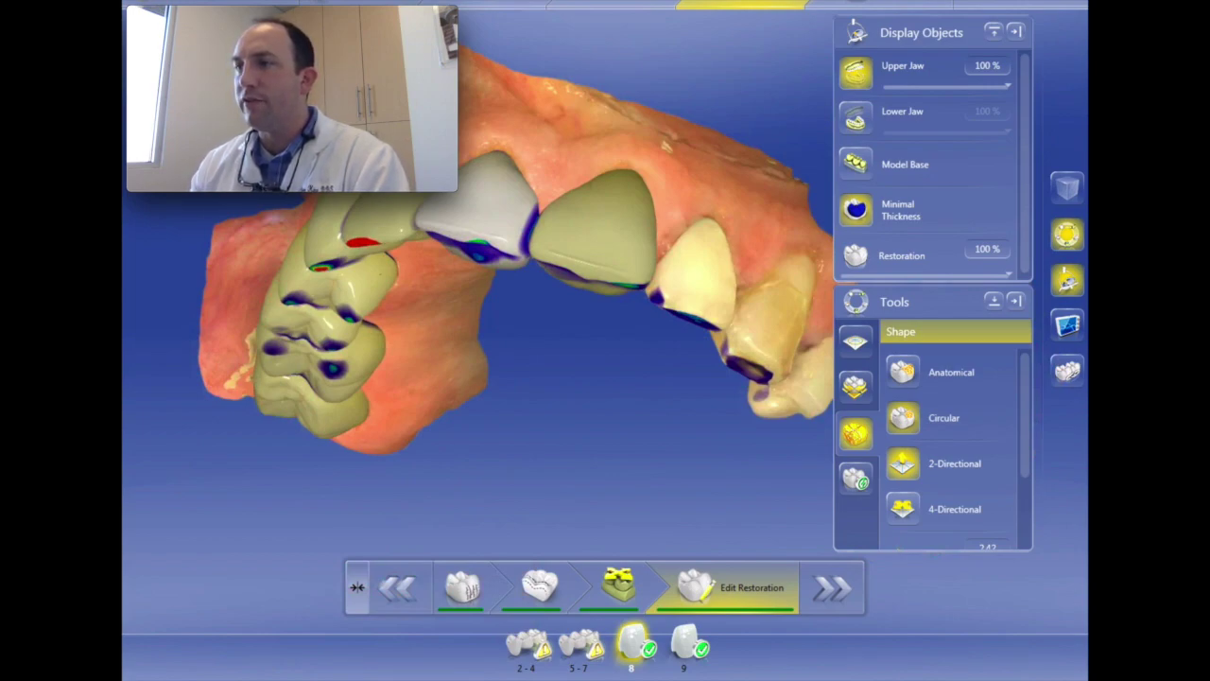
pyautogui.moveTo(492, 321); pyautogui.dragTo(491, 113, button='middle')
# - Choose the Anatomical shaping tool from the radial menu and view the arch from the side
pyautogui.rightClick(487, 156)
pyautogui.click(462, 171)
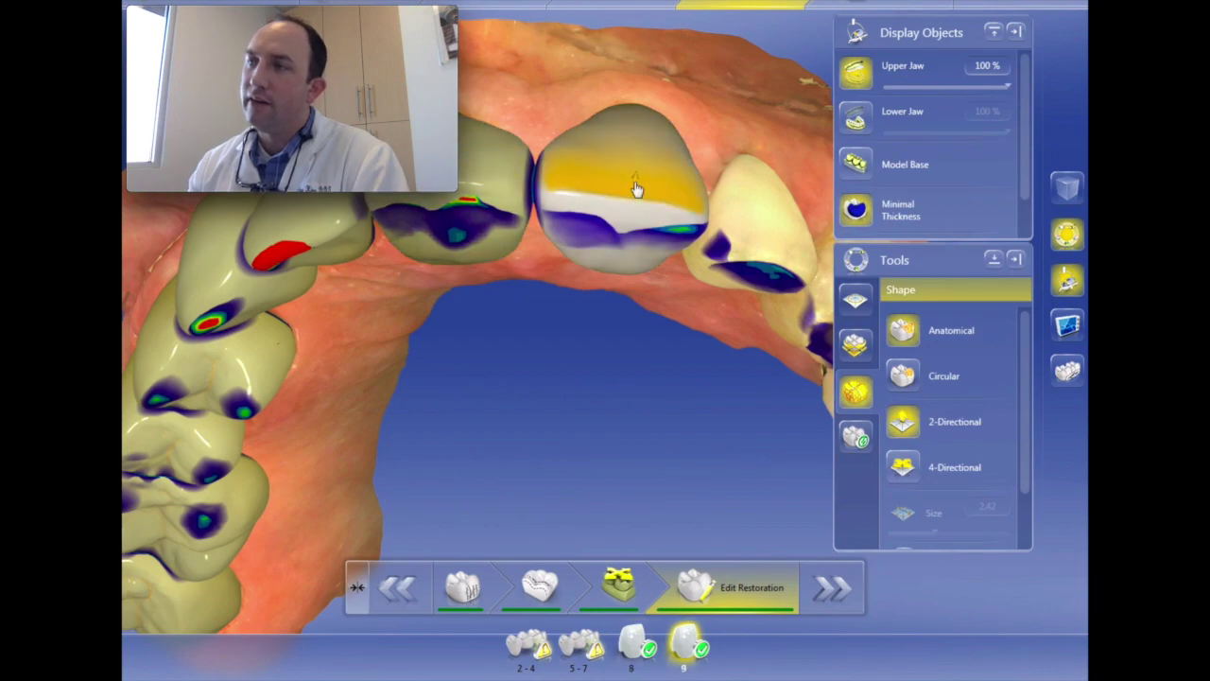
pyautogui.moveTo(637, 183); pyautogui.dragTo(697, 366, button='right')
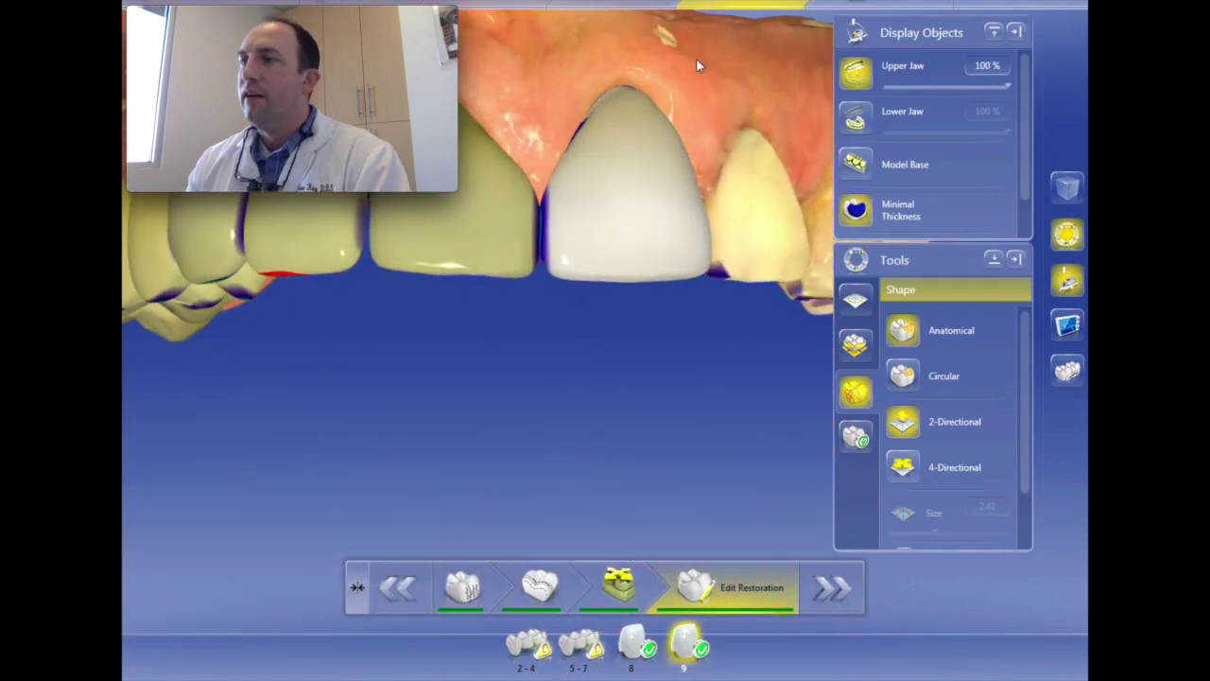
pyautogui.scroll(-3, 696, 59)
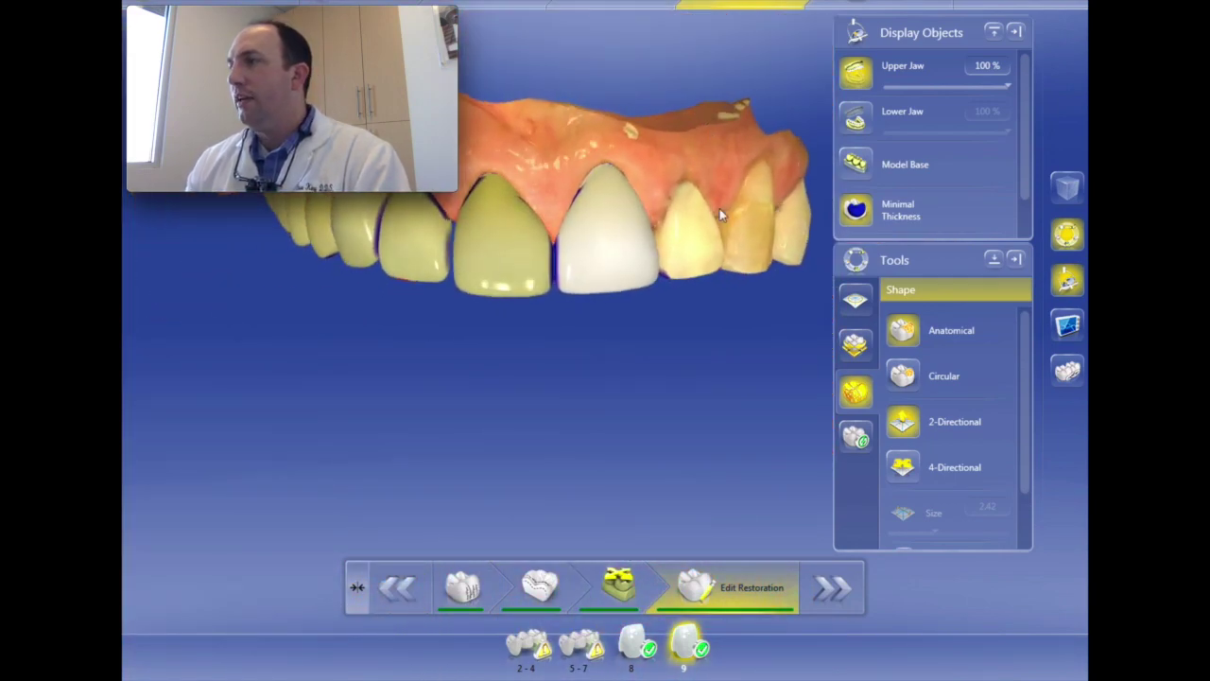
# - Show the lower jaw in occlusion, then select crown 8 and tooth 7 of bridge 5–7
pyautogui.click(857, 115)
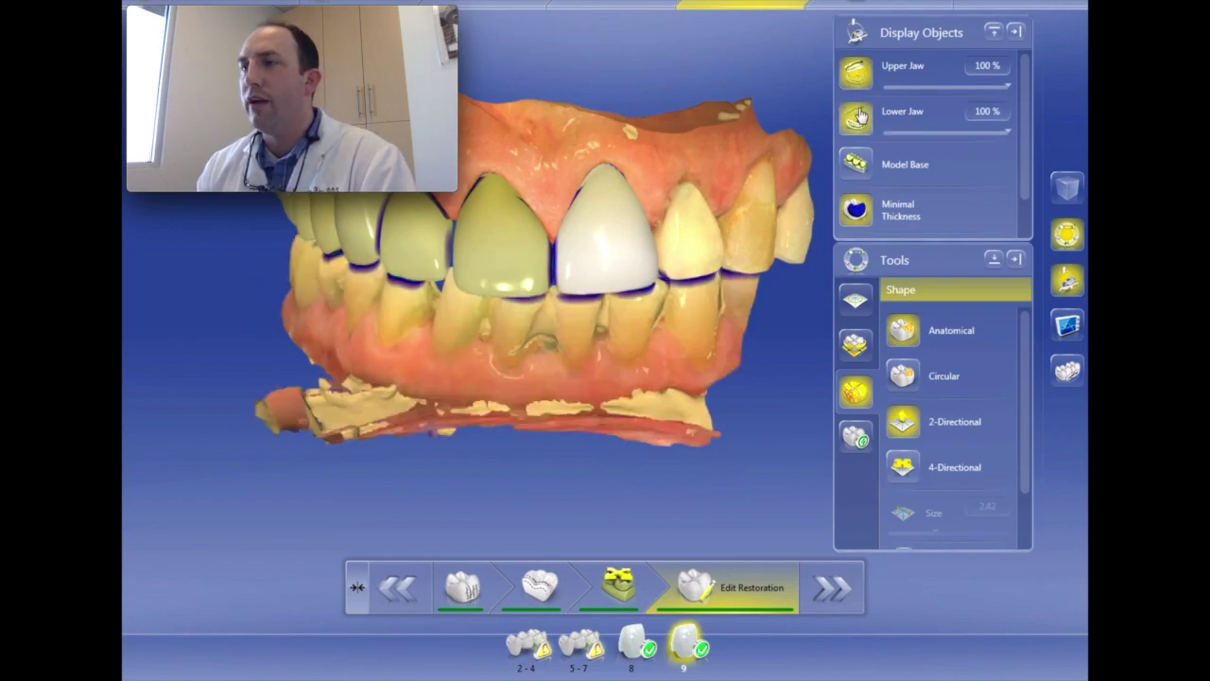
pyautogui.moveTo(530, 392); pyautogui.dragTo(619, 363, button='right')
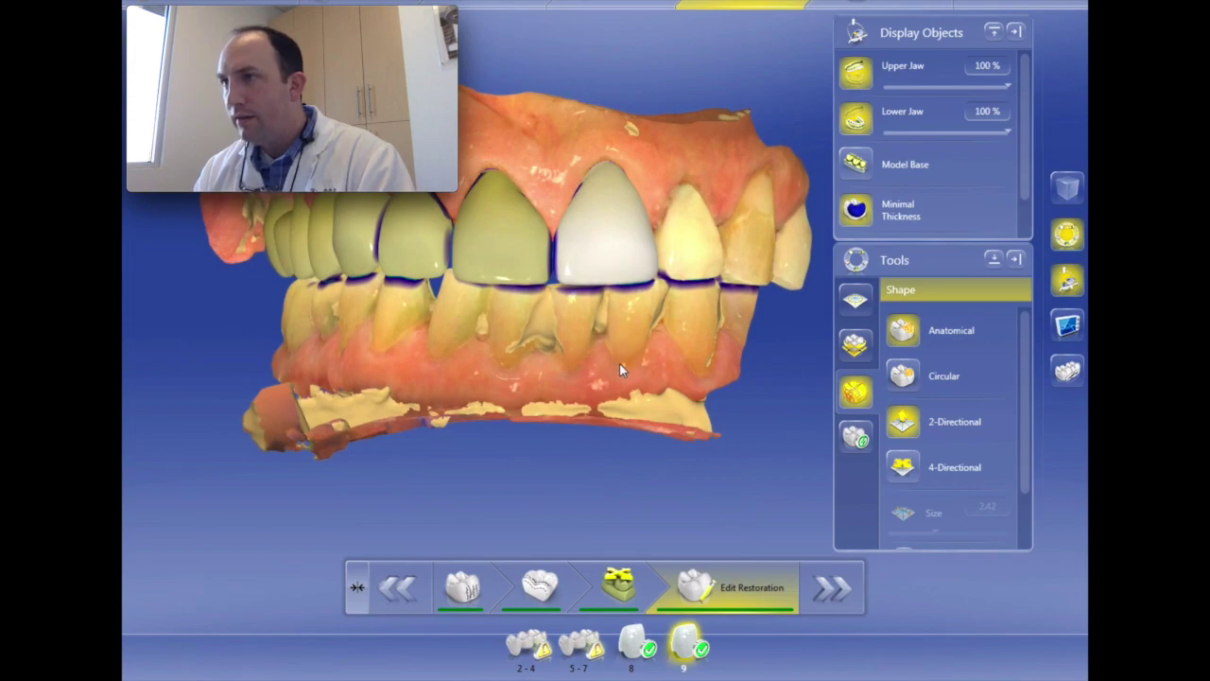
pyautogui.click(506, 232)
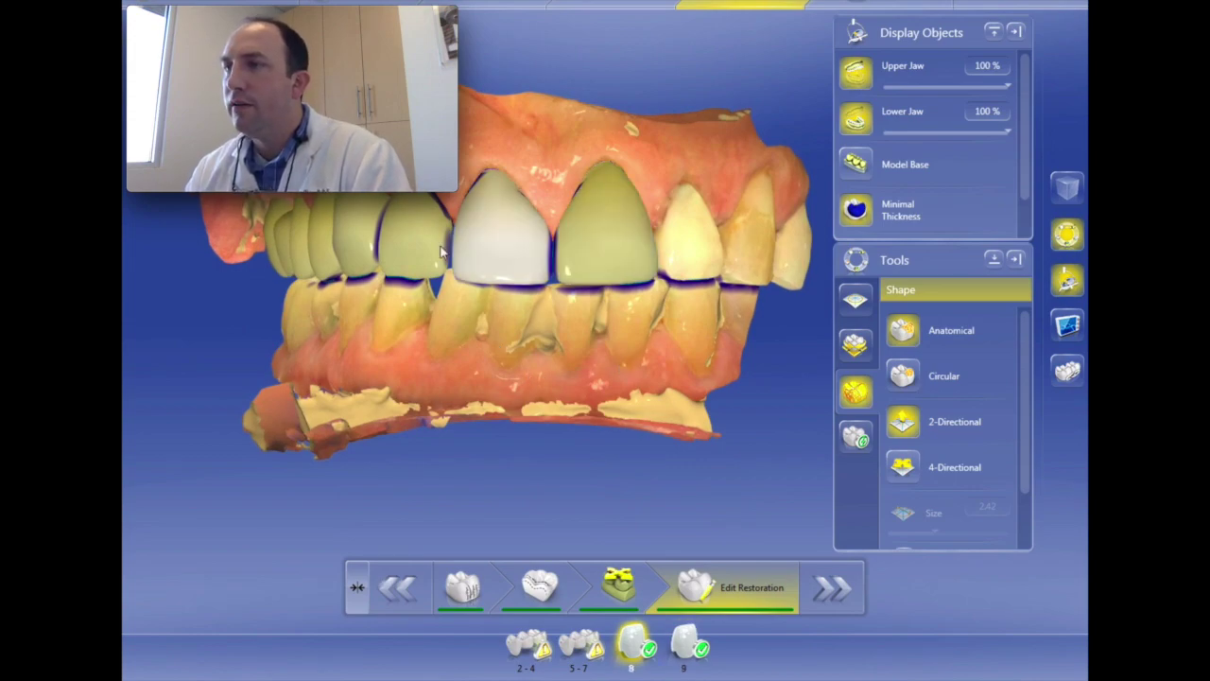
pyautogui.click(441, 253)
pyautogui.moveTo(444, 346); pyautogui.dragTo(584, 343, button='right')
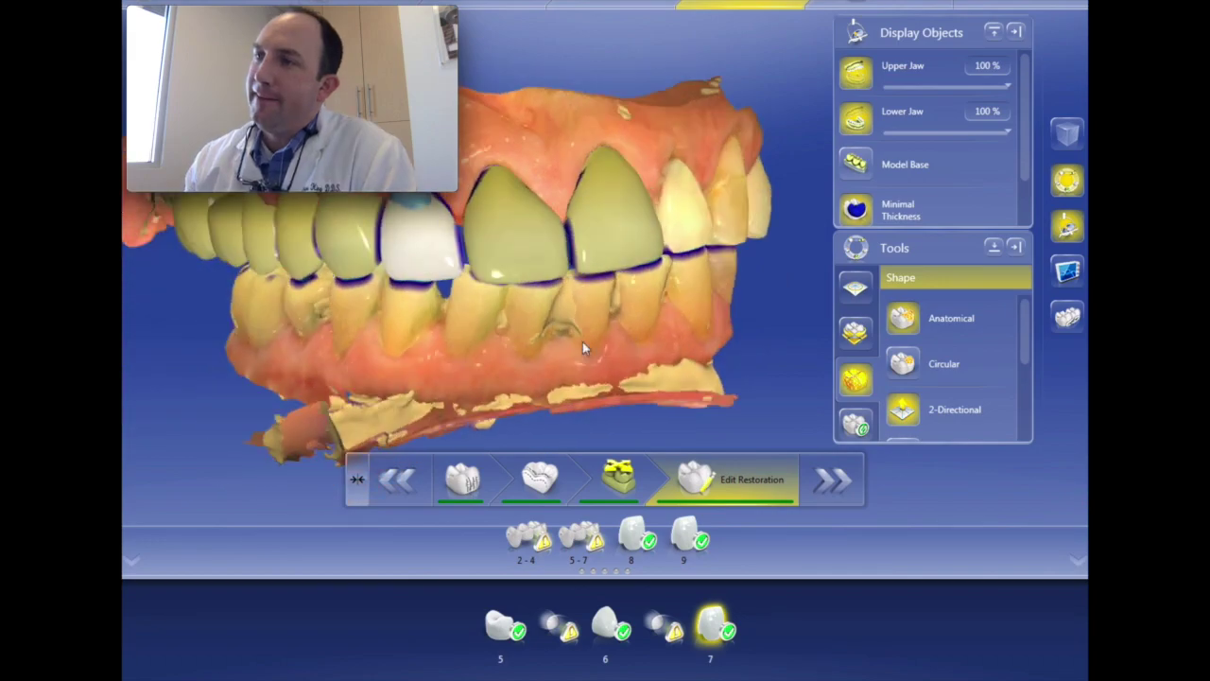
# - Orbit the arch to inspect bridges 5–7 and 2–4 against the lower jaw, then select crown 8
pyautogui.moveTo(446, 312); pyautogui.dragTo(416, 227, button='right')
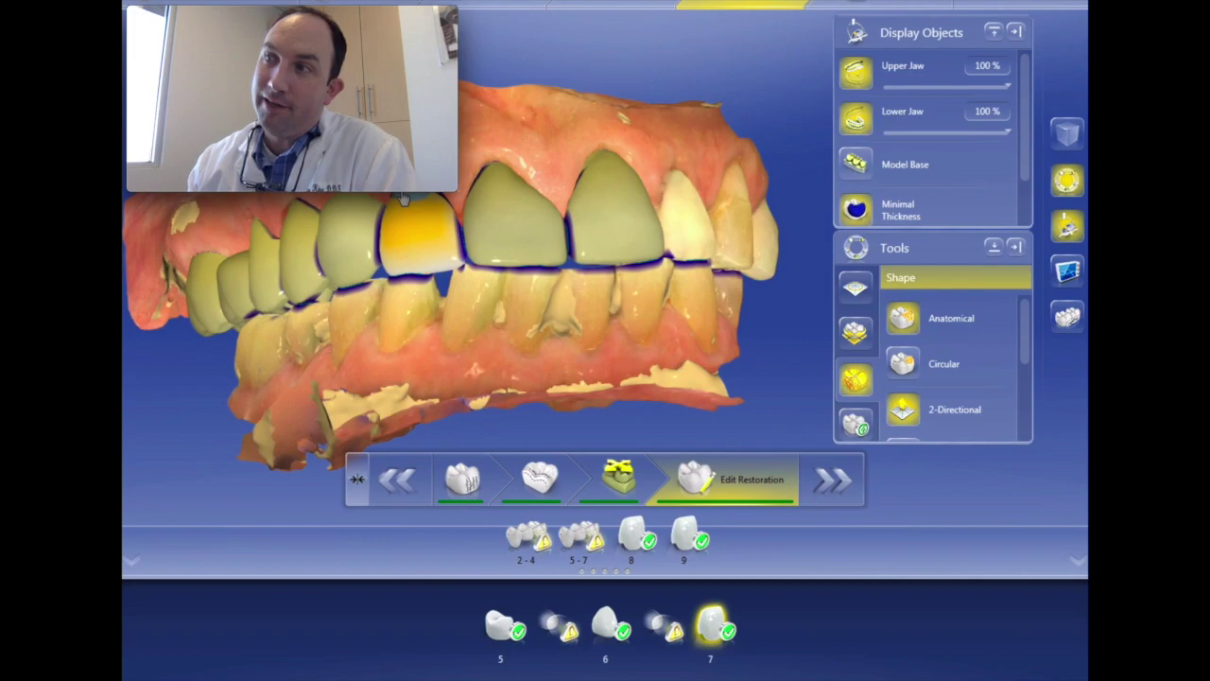
pyautogui.moveTo(416, 227); pyautogui.dragTo(388, 248, button='right')
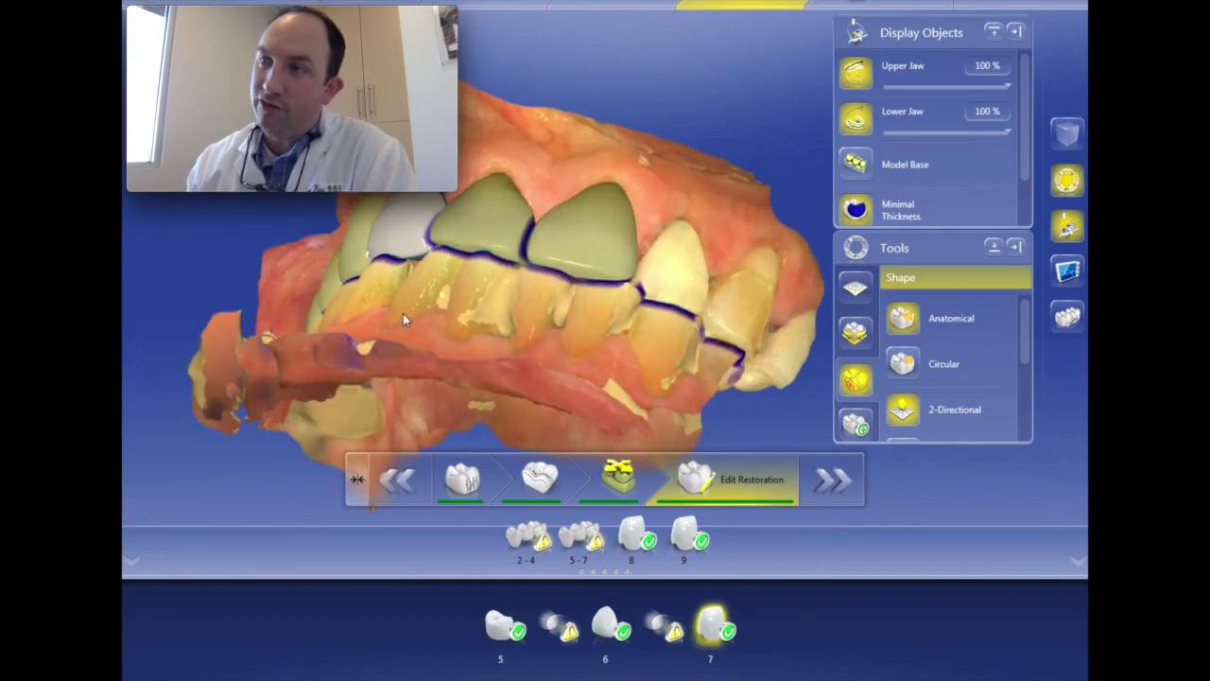
pyautogui.moveTo(460, 336); pyautogui.dragTo(738, 147, button='right')
pyautogui.moveTo(580, 366); pyautogui.dragTo(492, 357, button='right')
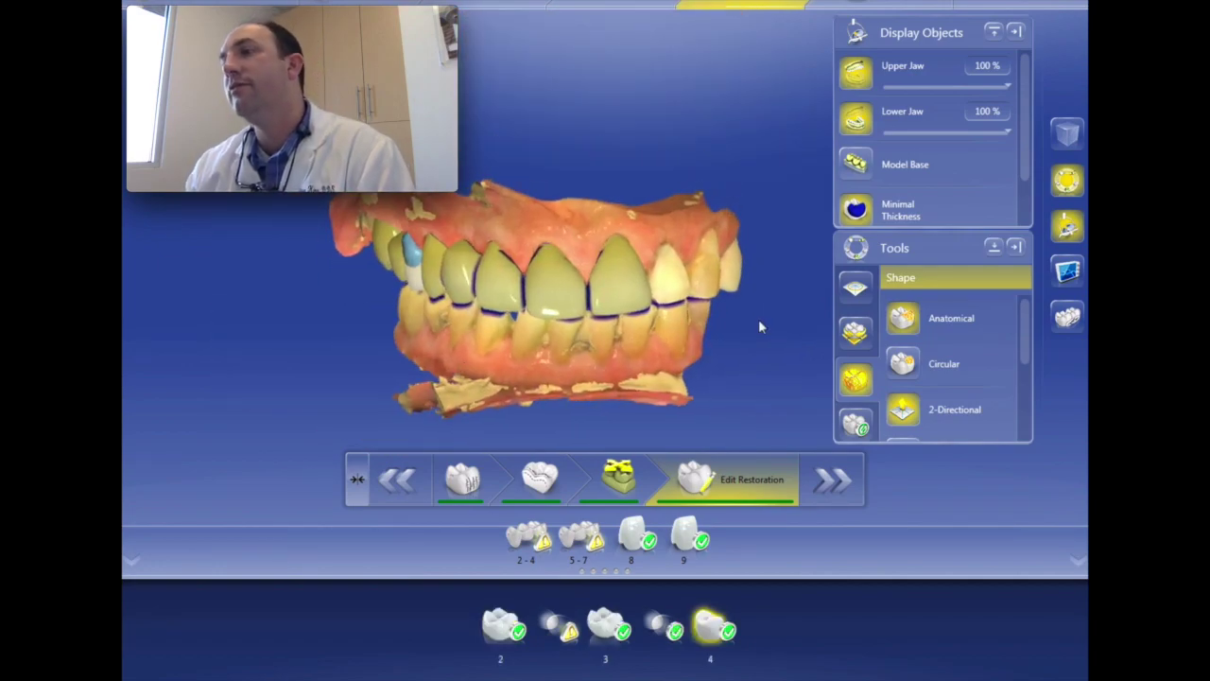
pyautogui.moveTo(760, 319); pyautogui.dragTo(735, 307, button='middle')
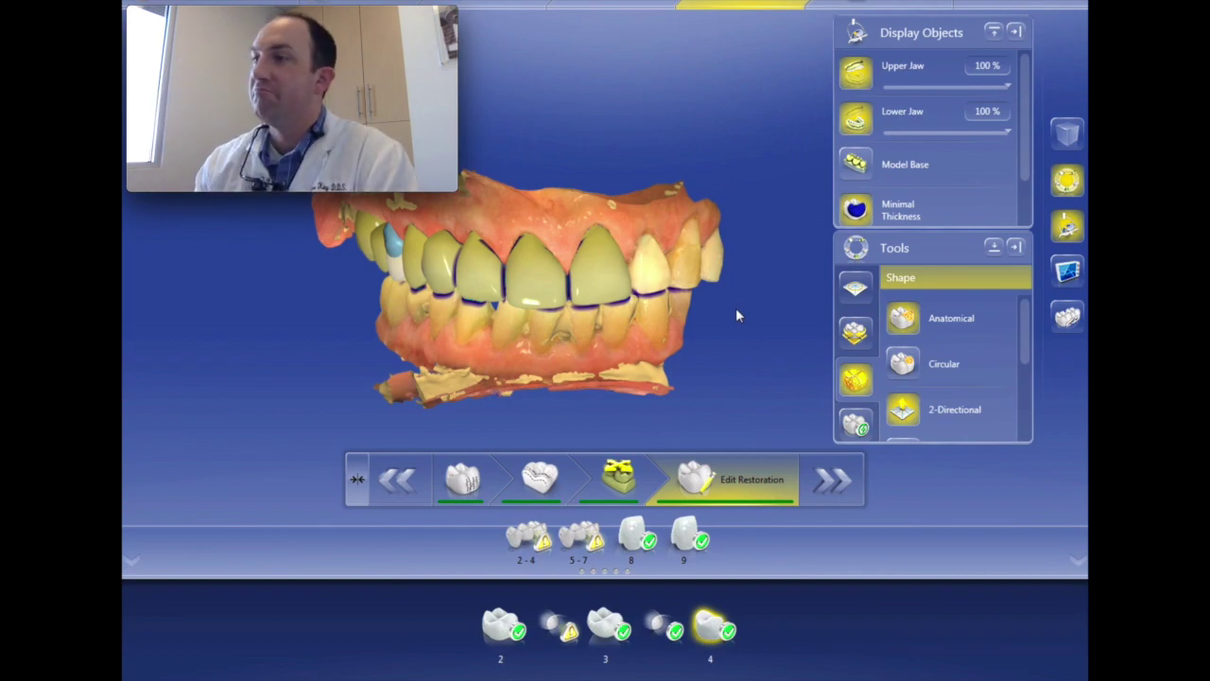
pyautogui.moveTo(535, 349); pyautogui.dragTo(556, 138, button='right')
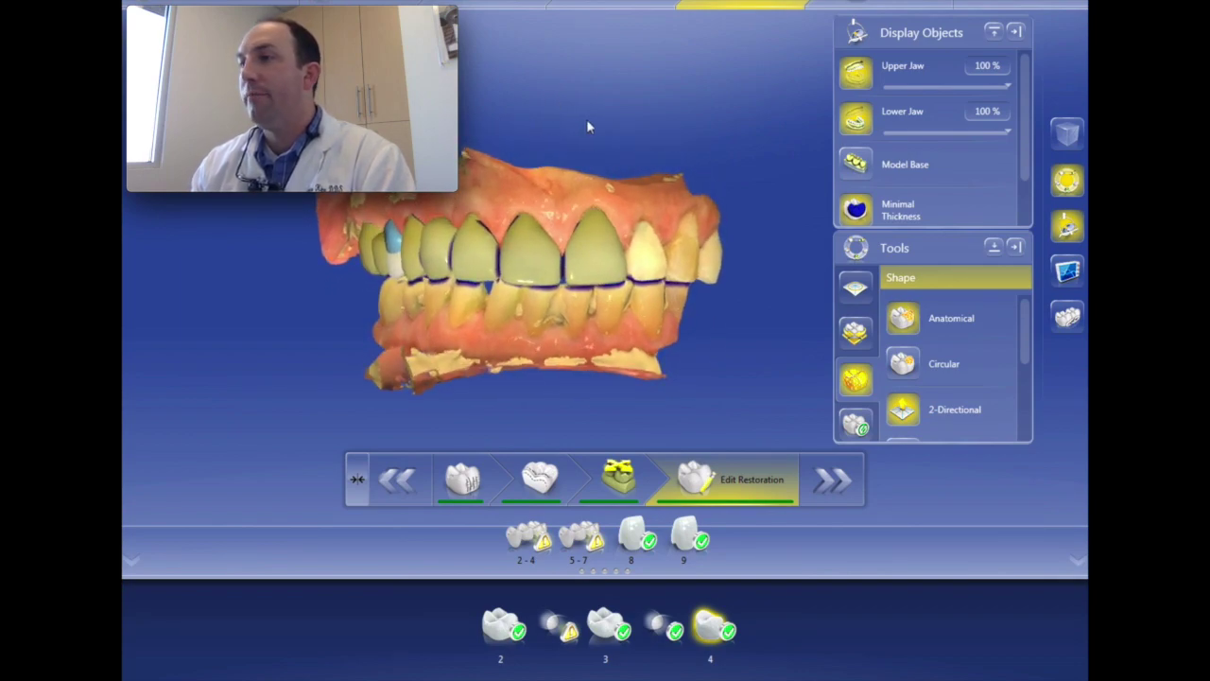
pyautogui.scroll(2, 567, 160)
pyautogui.click(524, 215)
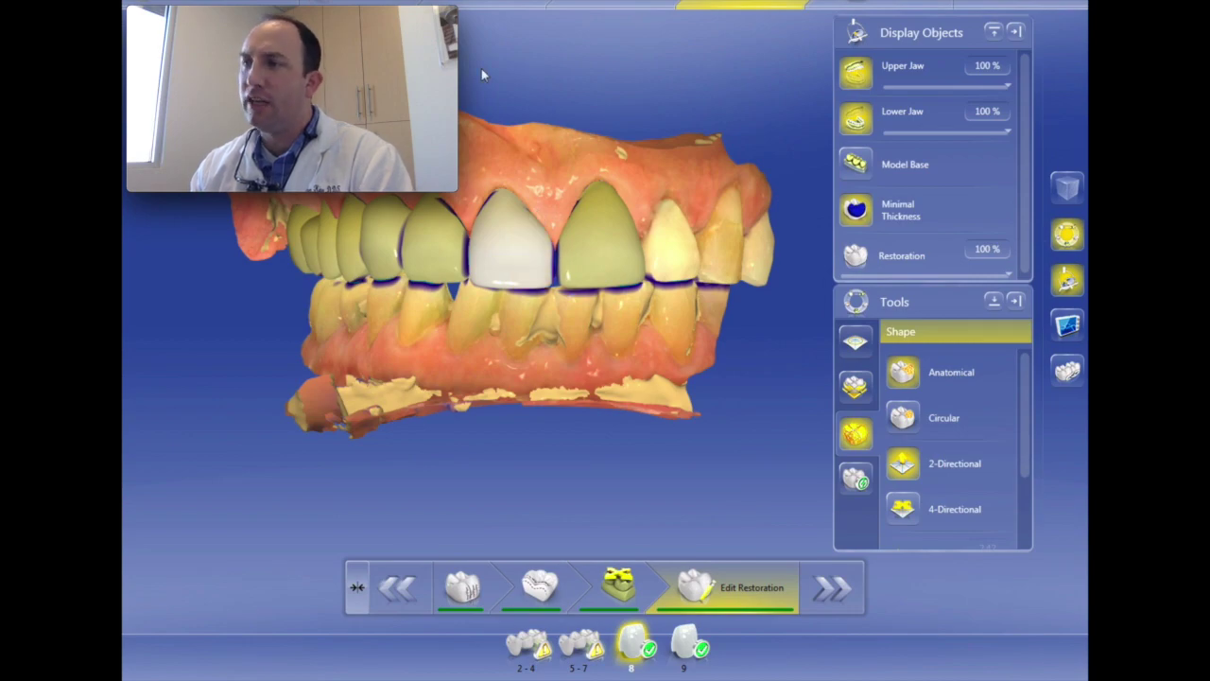
pyautogui.moveTo(481, 70); pyautogui.dragTo(475, 83, button='right')
# - Zoom in on the front teeth, make crown 9 active, and view its bite from below
pyautogui.moveTo(555, 438); pyautogui.dragTo(538, 395, button='right')
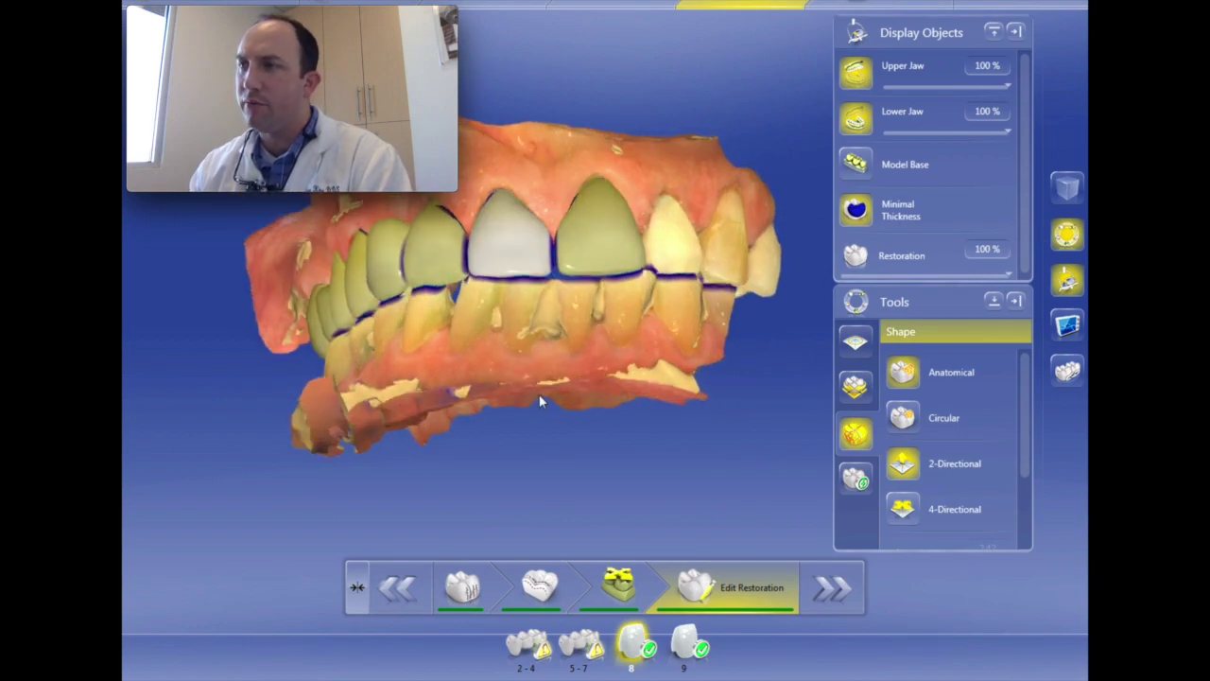
pyautogui.scroll(3, 530, 288)
pyautogui.click(535, 250)
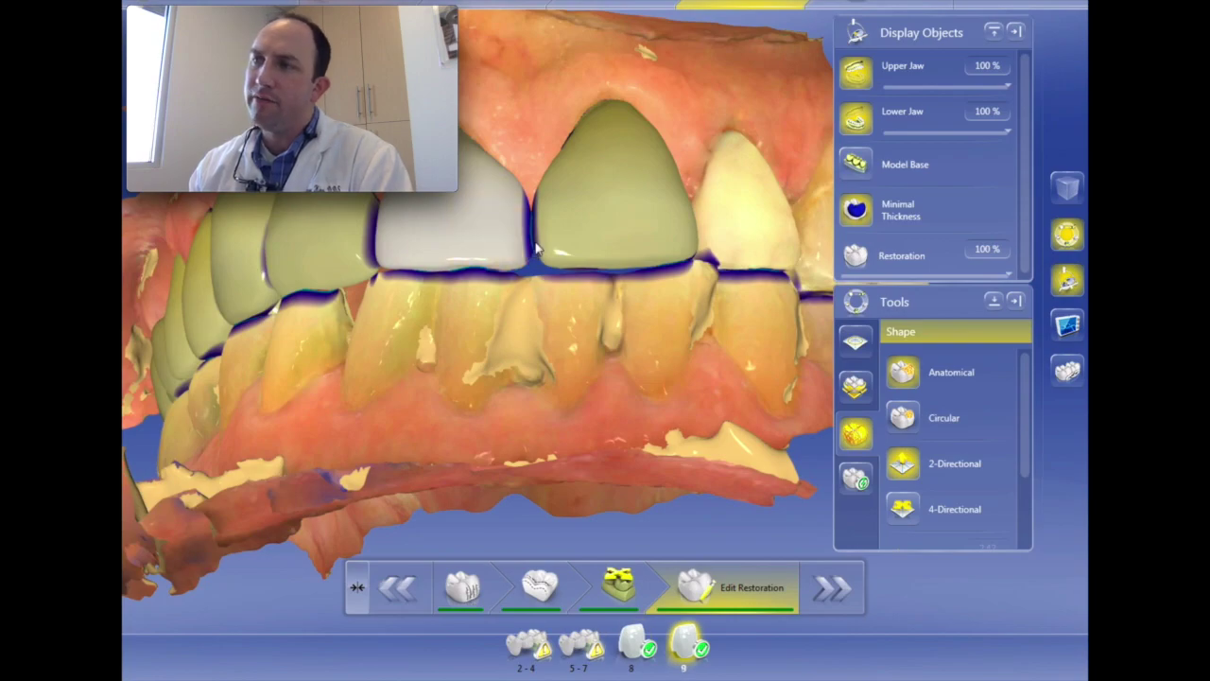
pyautogui.moveTo(386, 416); pyautogui.dragTo(368, 294)
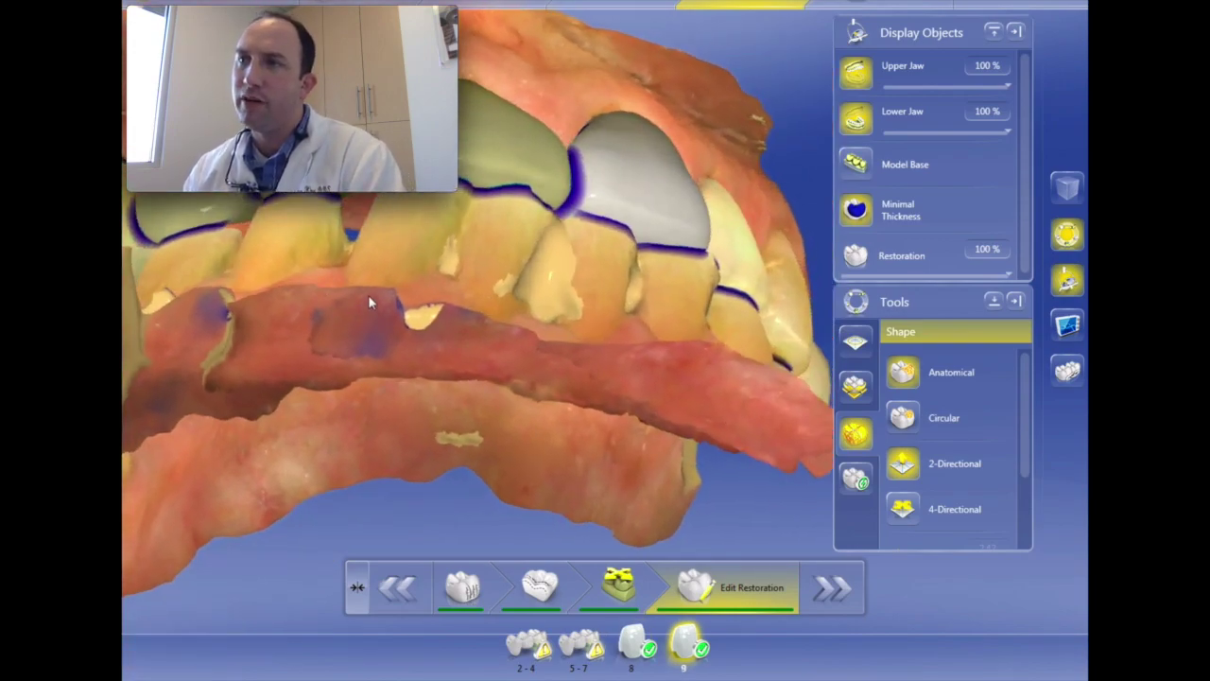